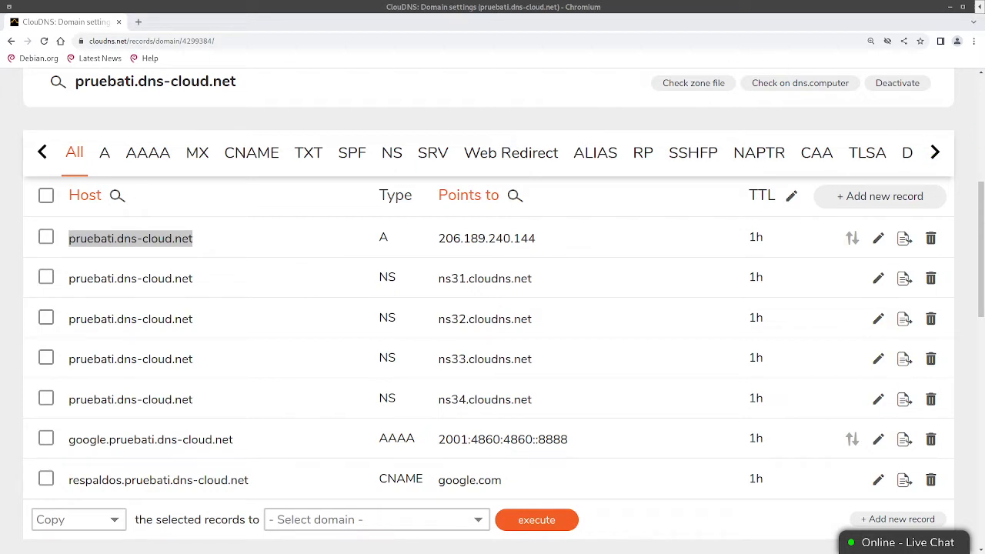
{"action": "left_click", "coordinate": [13, 317]}
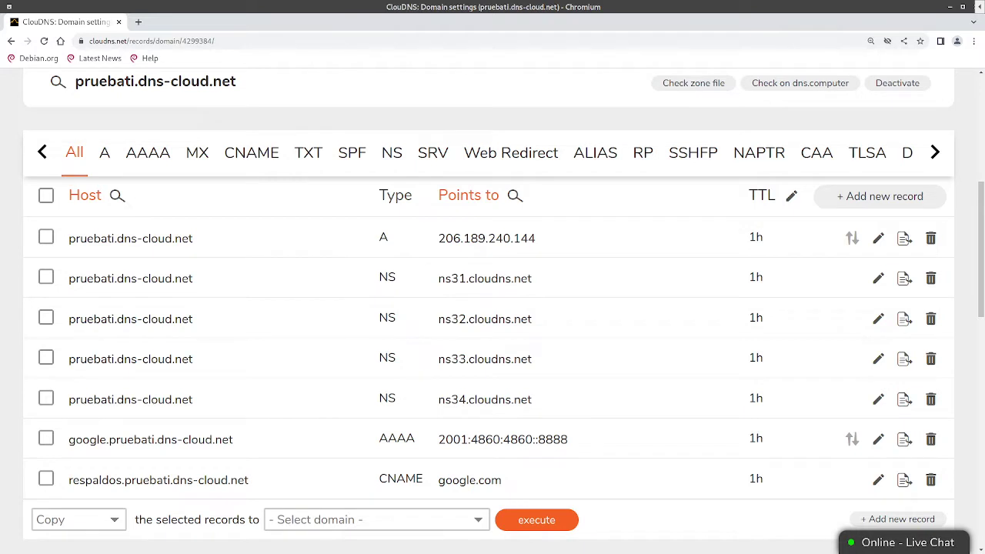
{"action": "left_click_drag", "start_coordinate": [225, 245], "coordinate": [83, 259]}
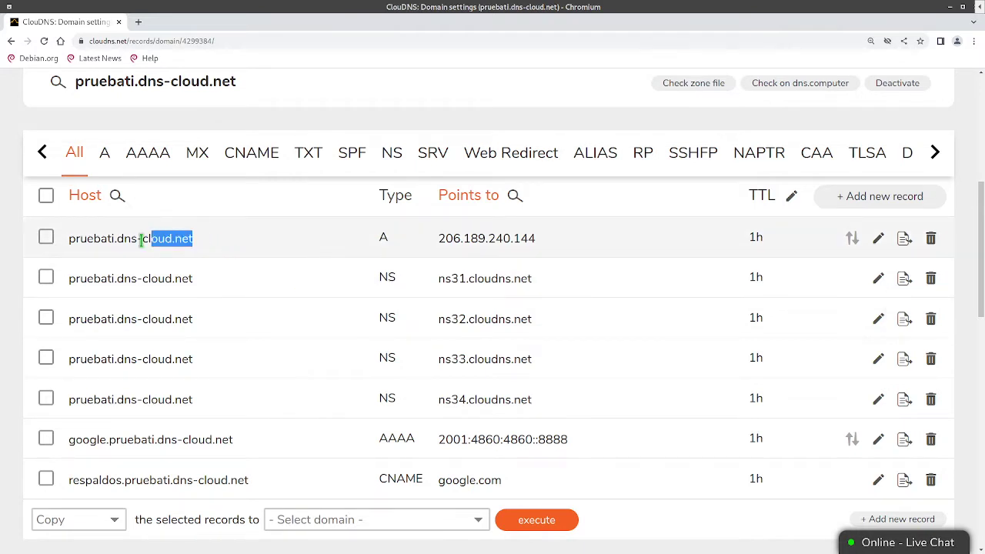
{"action": "left_click", "coordinate": [65, 239]}
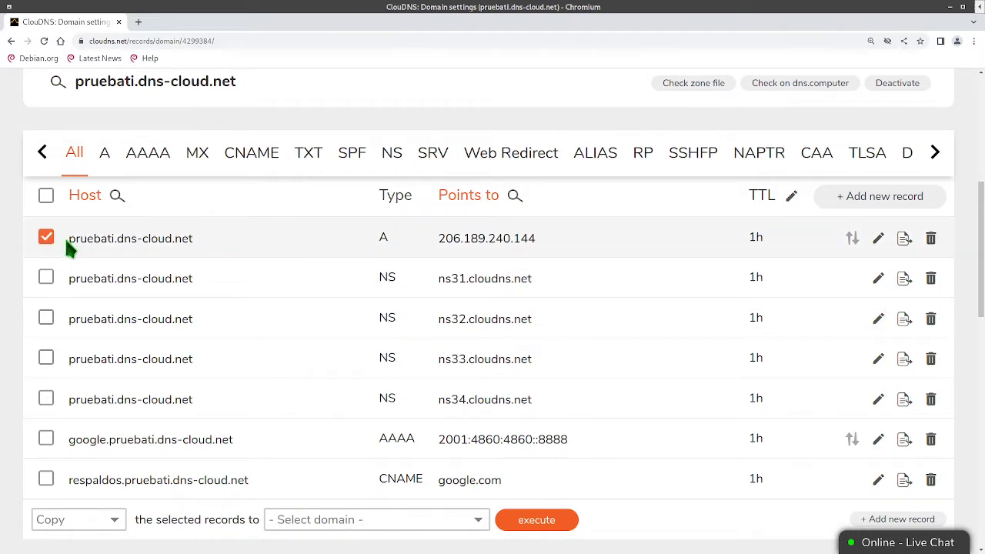
{"action": "left_click", "coordinate": [50, 240]}
{"action": "left_click_drag", "start_coordinate": [69, 239], "coordinate": [251, 246]}
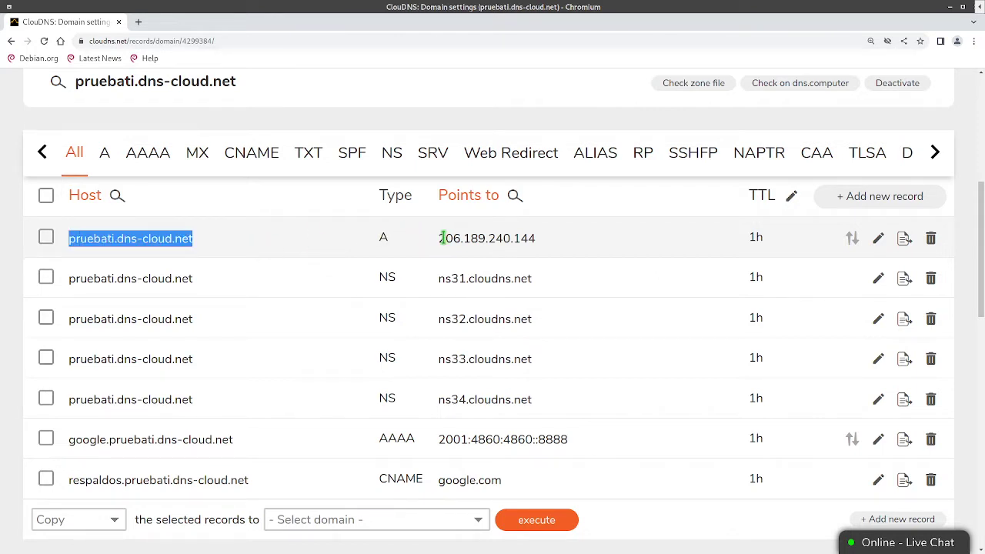
{"action": "left_click_drag", "start_coordinate": [440, 239], "coordinate": [578, 247]}
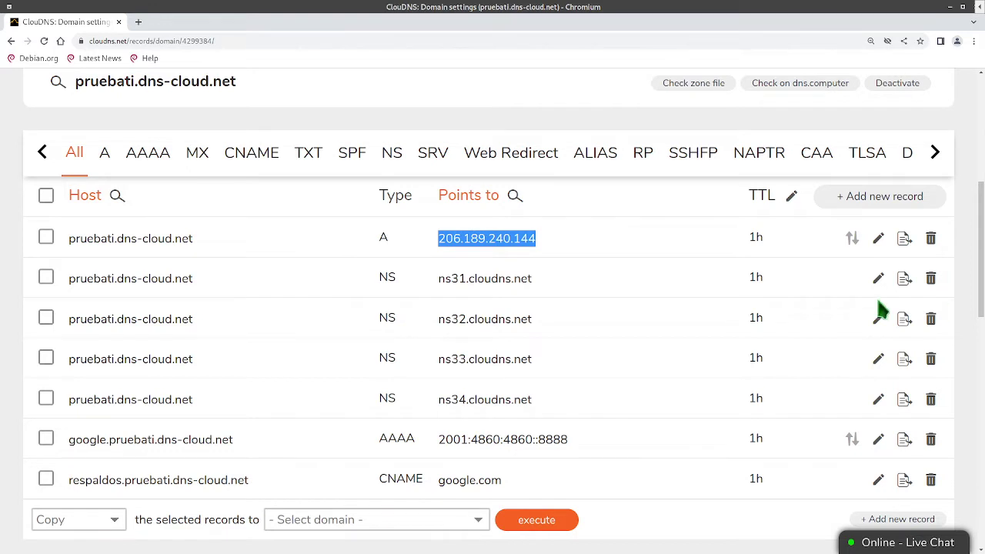
{"action": "left_click", "coordinate": [204, 162]}
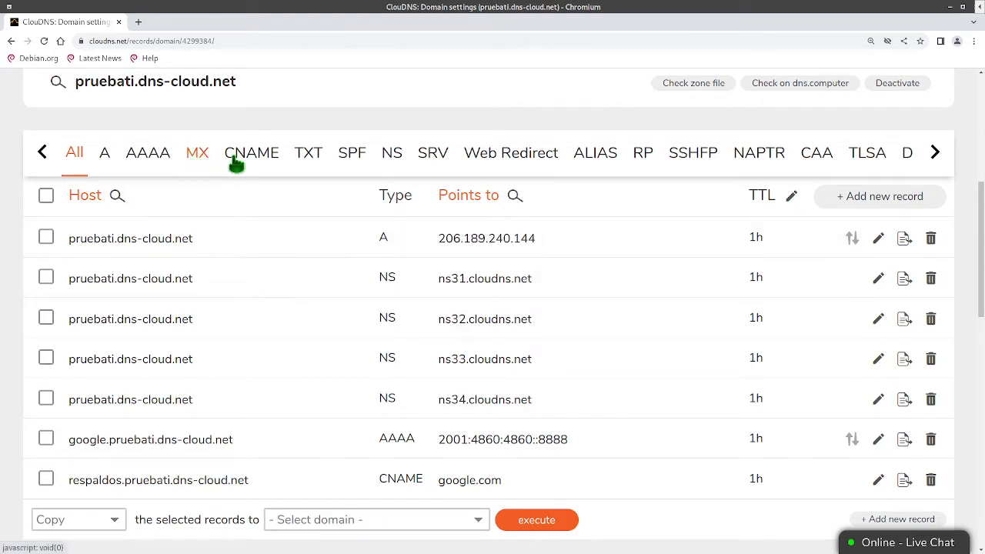
Start a new zone record and set its type to MX.
{"action": "left_click", "coordinate": [882, 205]}
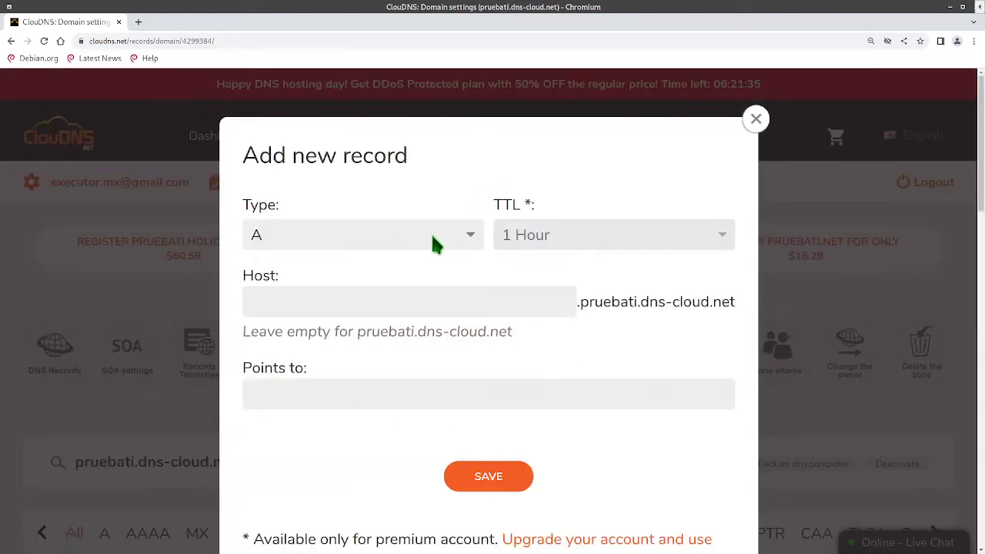
{"action": "left_click", "coordinate": [431, 242]}
{"action": "left_click", "coordinate": [347, 304]}
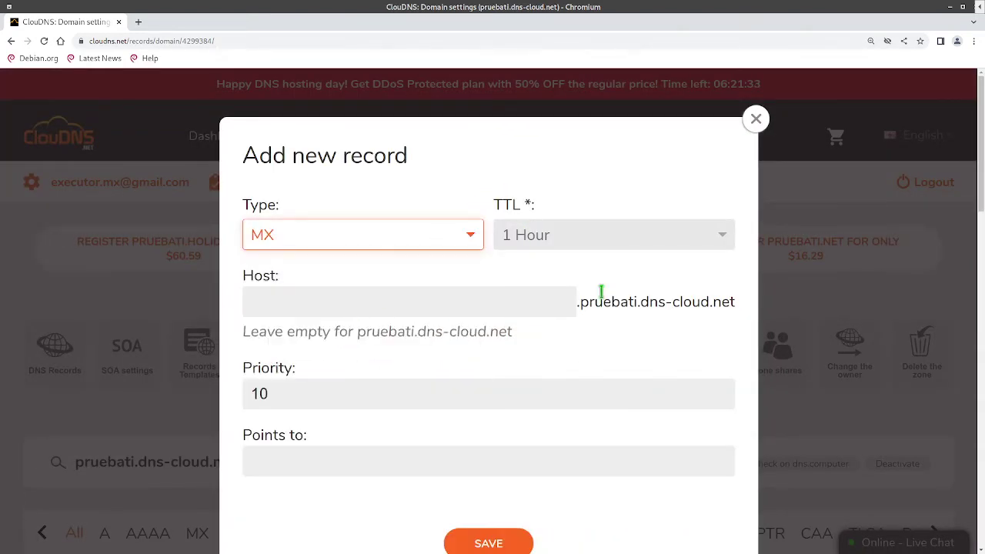
{"action": "scroll", "coordinate": [521, 283], "scroll_direction": "down", "scroll_amount": 1}
{"action": "scroll", "coordinate": [520, 283], "scroll_direction": "down", "scroll_amount": 1}
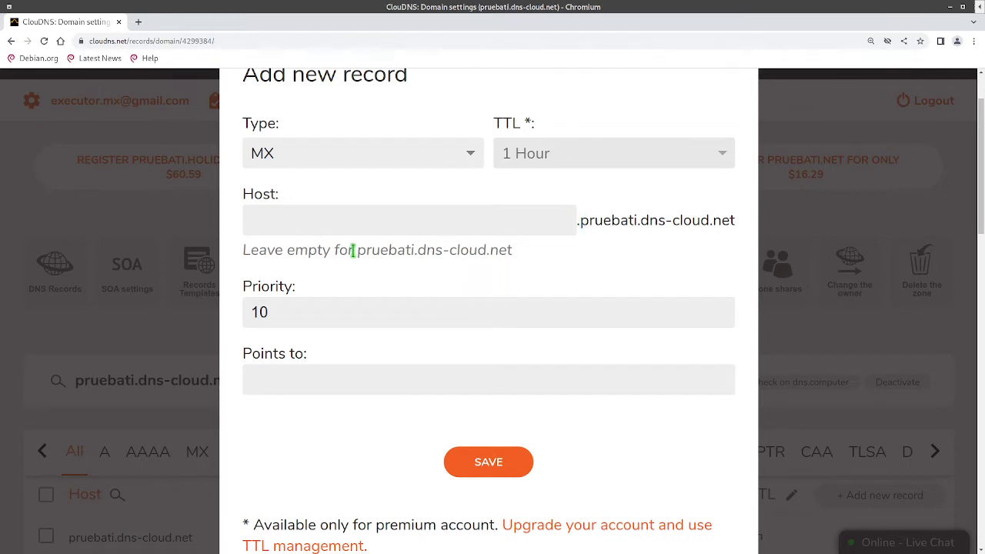
{"action": "left_click", "coordinate": [541, 221]}
{"action": "left_click", "coordinate": [537, 271]}
Clear the default priority 10 so the MX priority becomes 0.
{"action": "left_click_drag", "start_coordinate": [588, 220], "coordinate": [730, 221]}
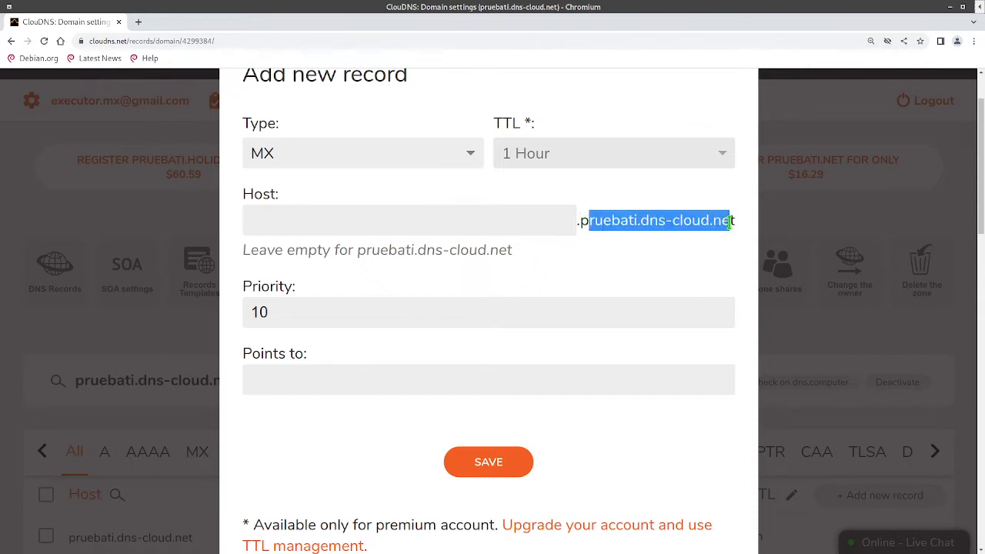
{"action": "left_click", "coordinate": [404, 314]}
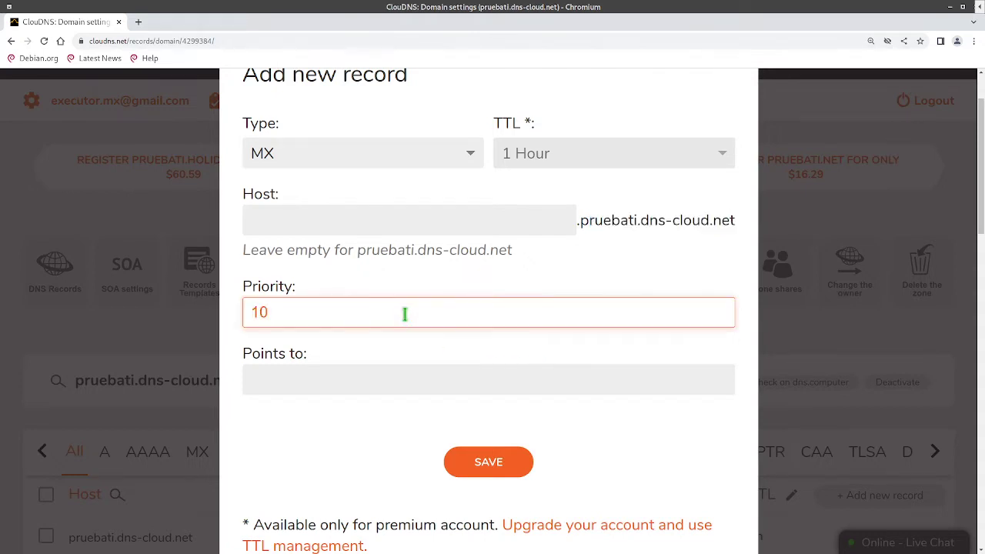
{"action": "key", "text": "ctrl+a"}
{"action": "key", "text": "BackSpace"}
Point the MX to mail.pruebati.dns-cloud.net and leave Host empty for the bare domain.
{"action": "left_click", "coordinate": [422, 379]}
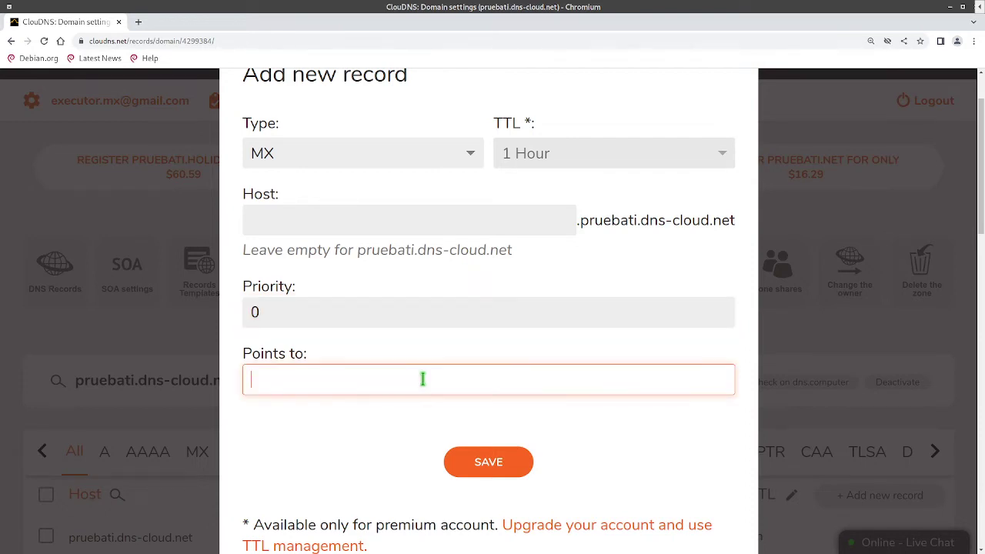
{"action": "type", "text": "mai"}
{"action": "type", "text": "l."}
{"action": "left_click_drag", "start_coordinate": [357, 250], "coordinate": [512, 251]}
{"action": "key", "text": "ctrl+c"}
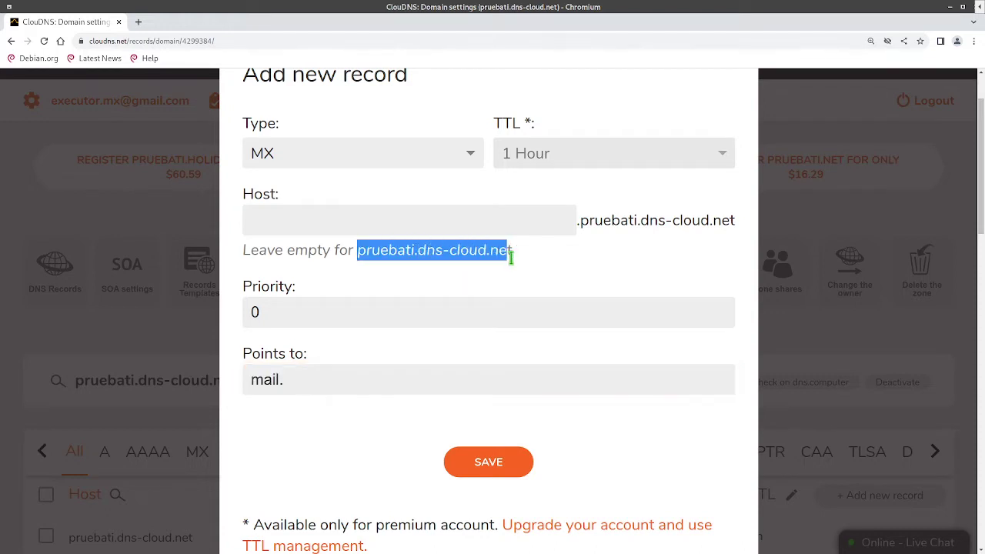
{"action": "left_click", "coordinate": [396, 370]}
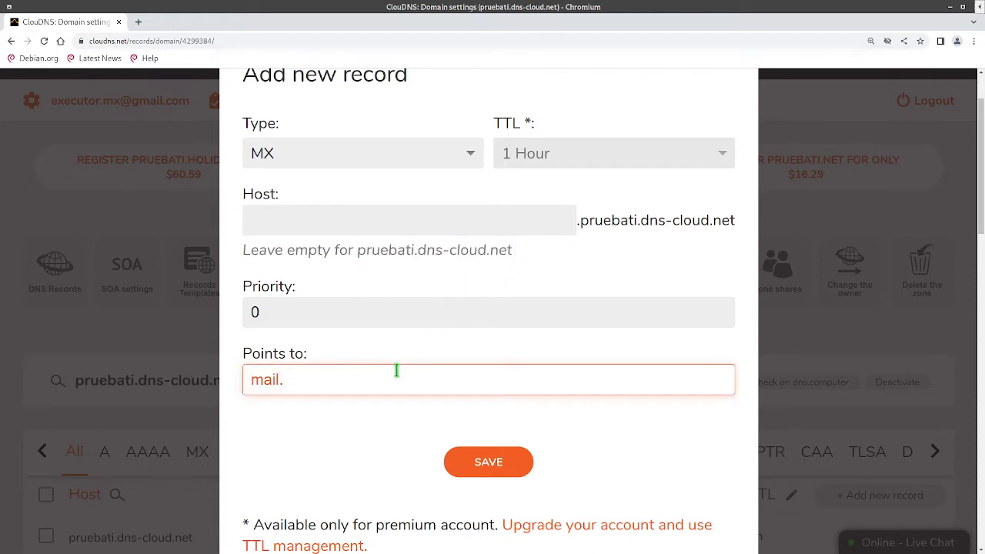
{"action": "key", "text": "ctrl+v"}
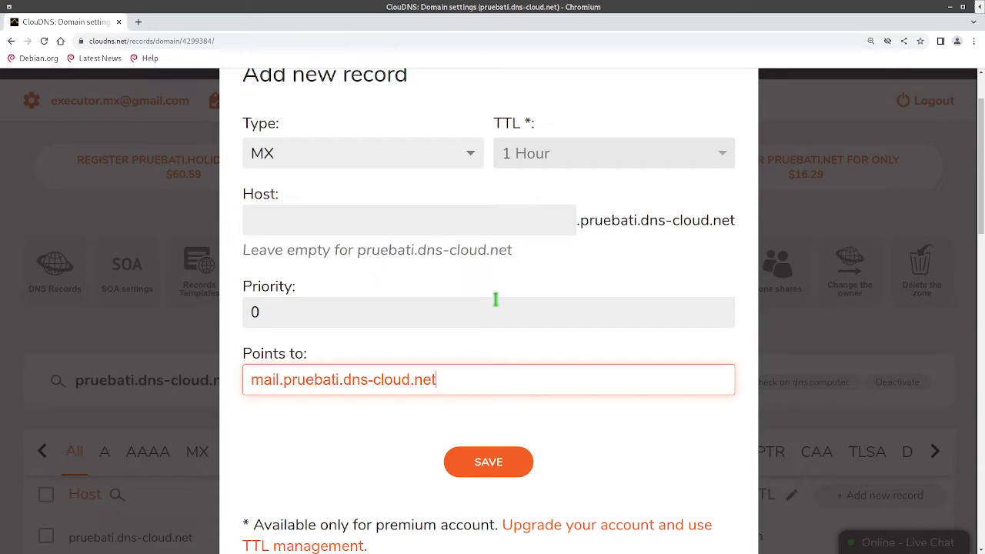
{"action": "left_click", "coordinate": [457, 223]}
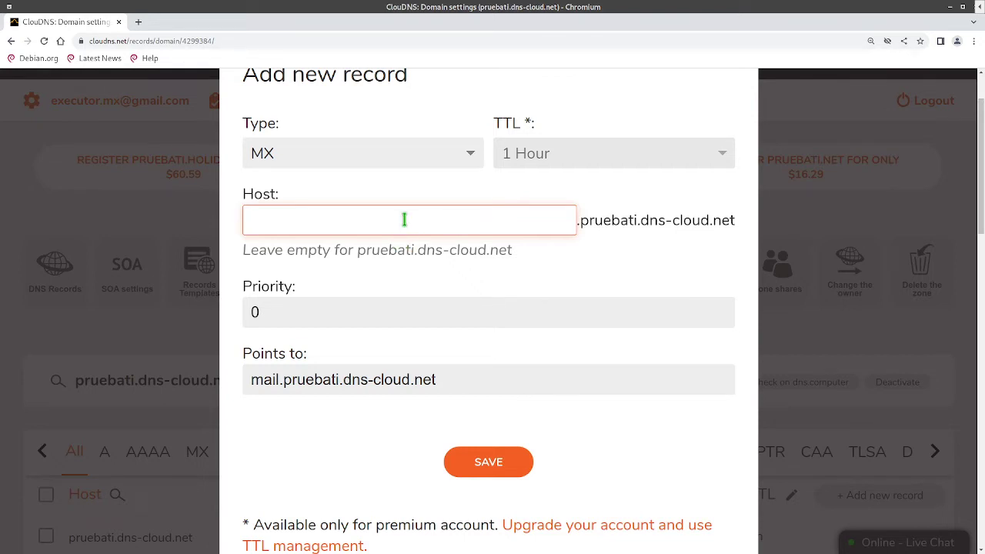
{"action": "type", "text": "co"}
{"action": "type", "text": "rreo1"}
{"action": "key", "text": "ctrl+a"}
{"action": "key", "text": "BackSpace"}
Save the MX record and check the new row '0 mail.pruebati.dns-cloud.net' with 1h TTL.
{"action": "left_click", "coordinate": [460, 467]}
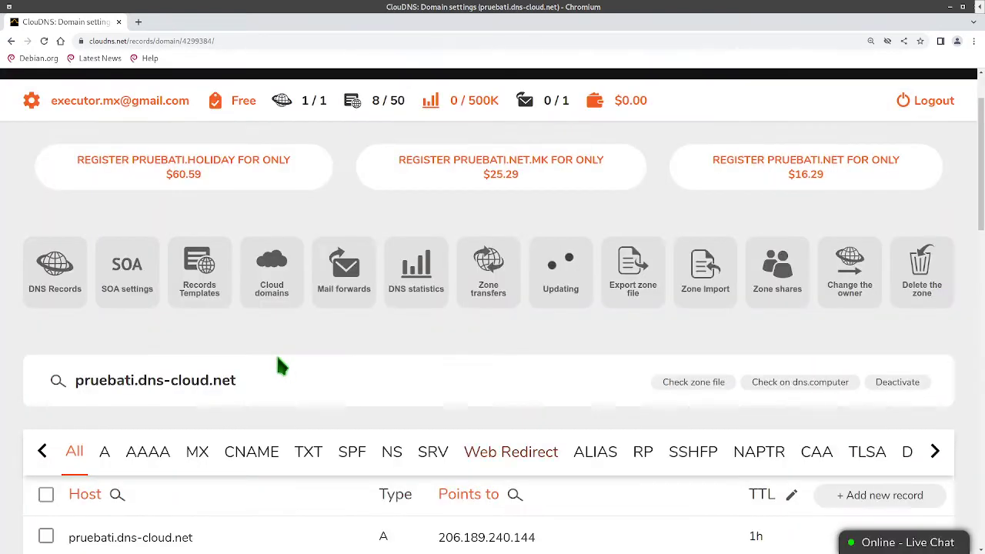
{"action": "scroll", "coordinate": [277, 353], "scroll_direction": "down", "scroll_amount": 1}
{"action": "scroll", "coordinate": [278, 358], "scroll_direction": "down", "scroll_amount": 3}
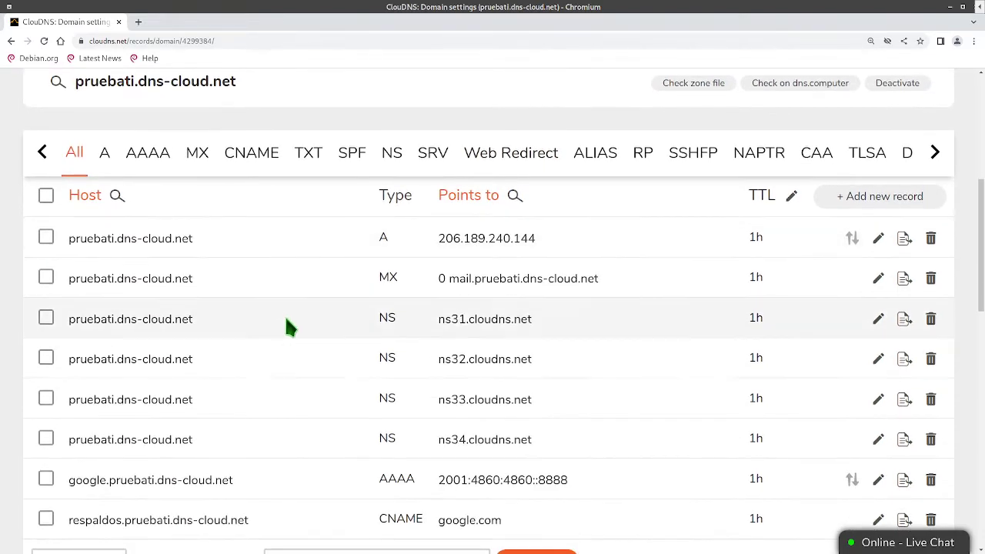
{"action": "left_click_drag", "start_coordinate": [80, 279], "coordinate": [471, 283]}
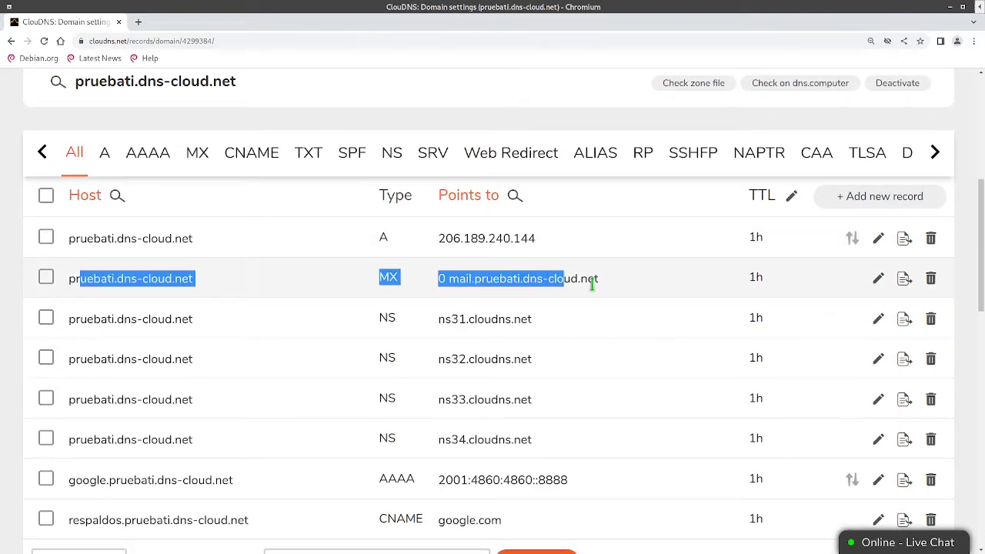
{"action": "left_click", "coordinate": [420, 300]}
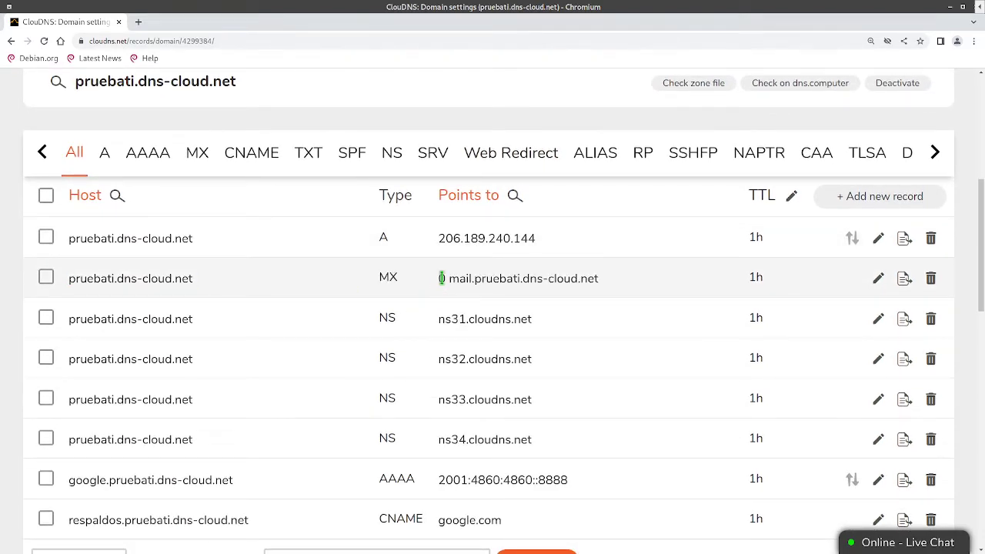
{"action": "double_click", "coordinate": [442, 279]}
{"action": "left_click", "coordinate": [427, 286]}
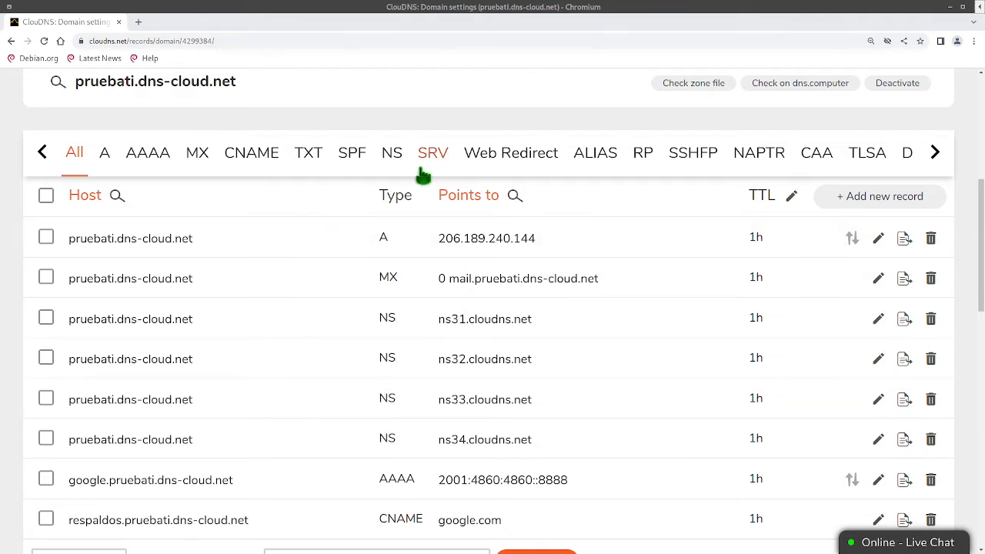
Start a TXT record and paste 'v=spf1 a mx ip4:206.189.240.144 -all' into Points to.
{"action": "left_click", "coordinate": [904, 197]}
{"action": "left_click", "coordinate": [385, 244]}
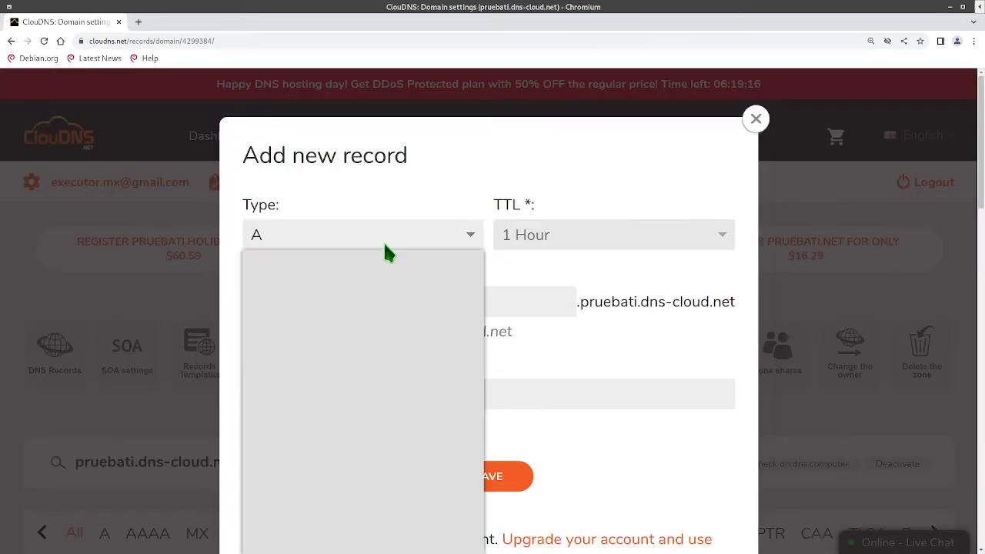
{"action": "left_click", "coordinate": [361, 350]}
{"action": "left_click", "coordinate": [382, 305]}
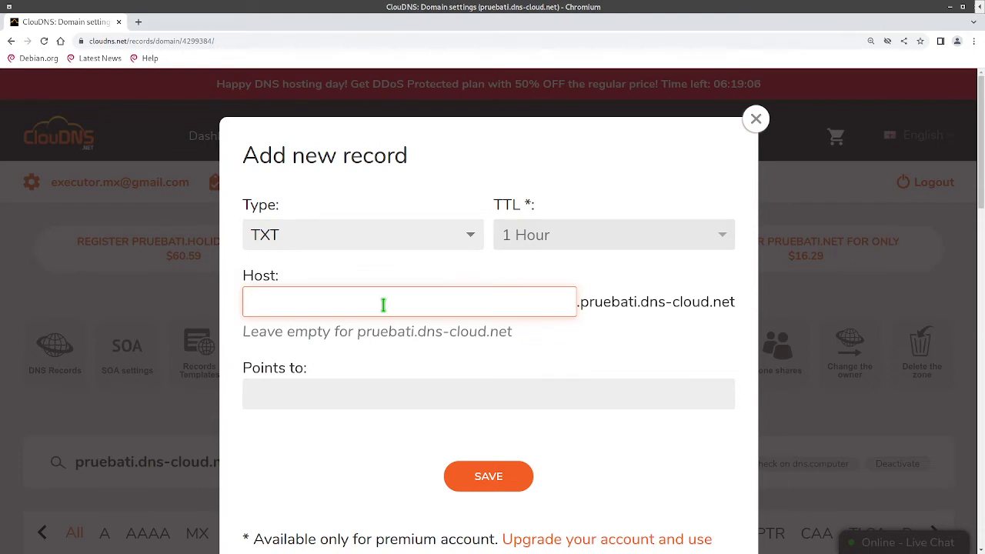
{"action": "left_click", "coordinate": [381, 392]}
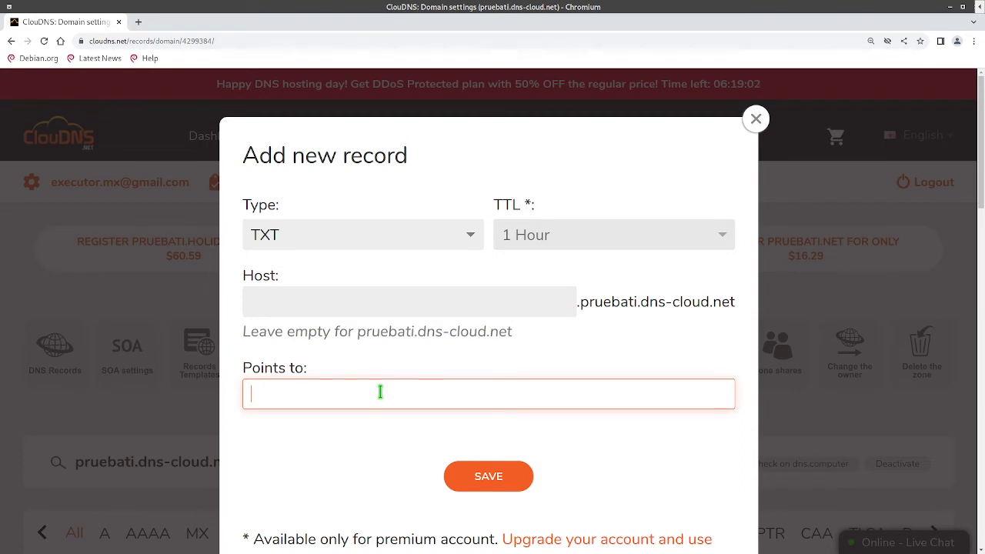
{"action": "type", "text": "\"v=spf1 a mx ip4:206.189.240.144 -all\""}
{"action": "left_click", "coordinate": [384, 304]}
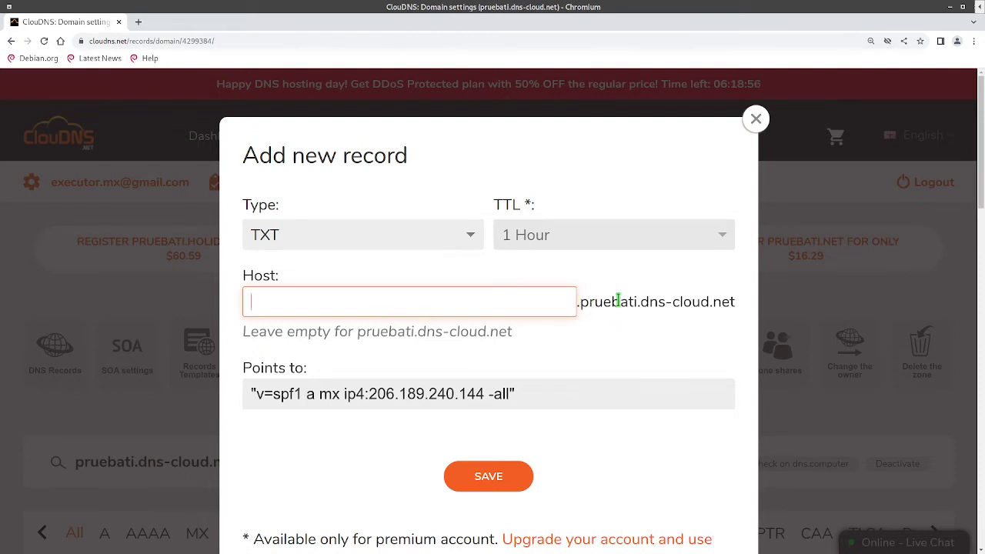
{"action": "left_click_drag", "start_coordinate": [578, 302], "coordinate": [728, 304]}
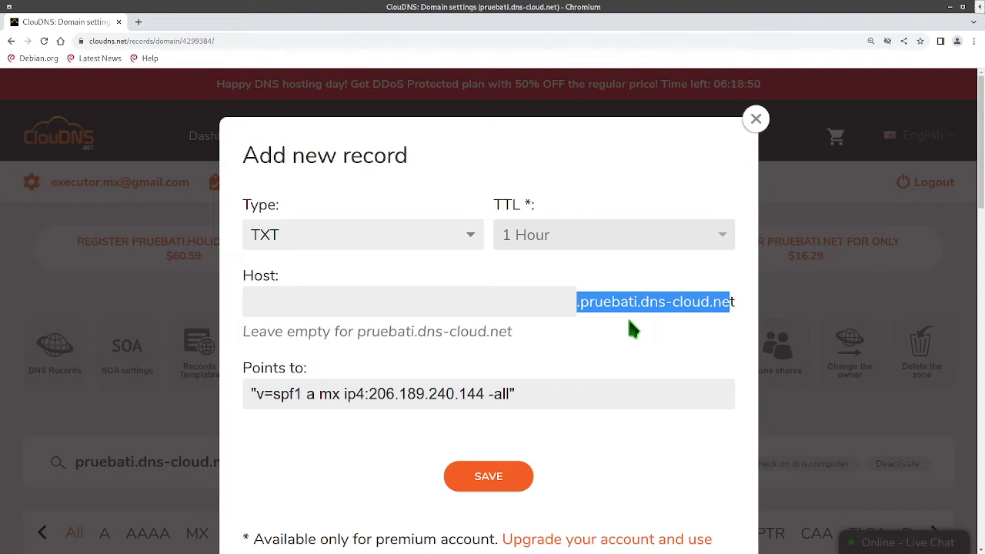
Review each SPF part: v=spf1, a, mx, ip4:206.189.240.144 and -all.
{"action": "left_click", "coordinate": [547, 389]}
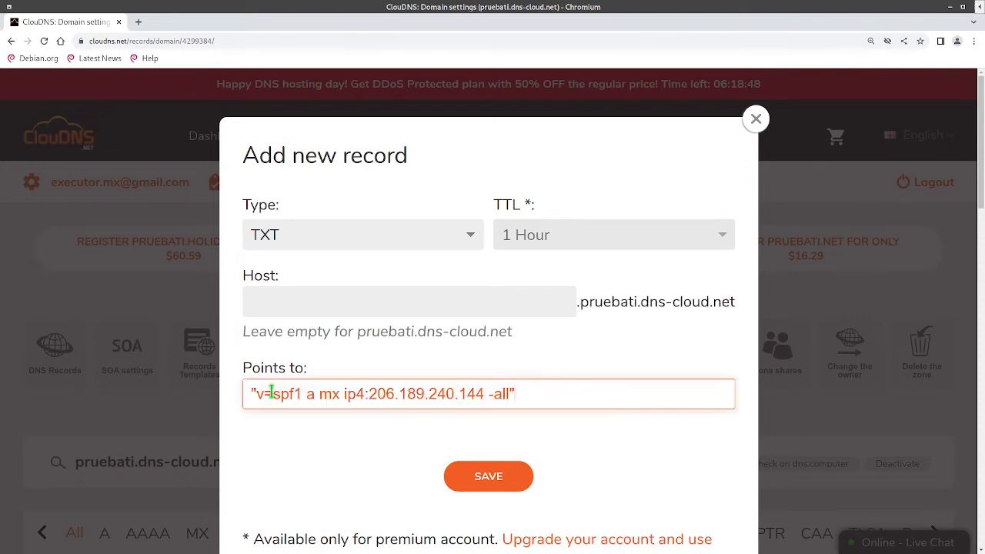
{"action": "left_click_drag", "start_coordinate": [273, 396], "coordinate": [295, 396]}
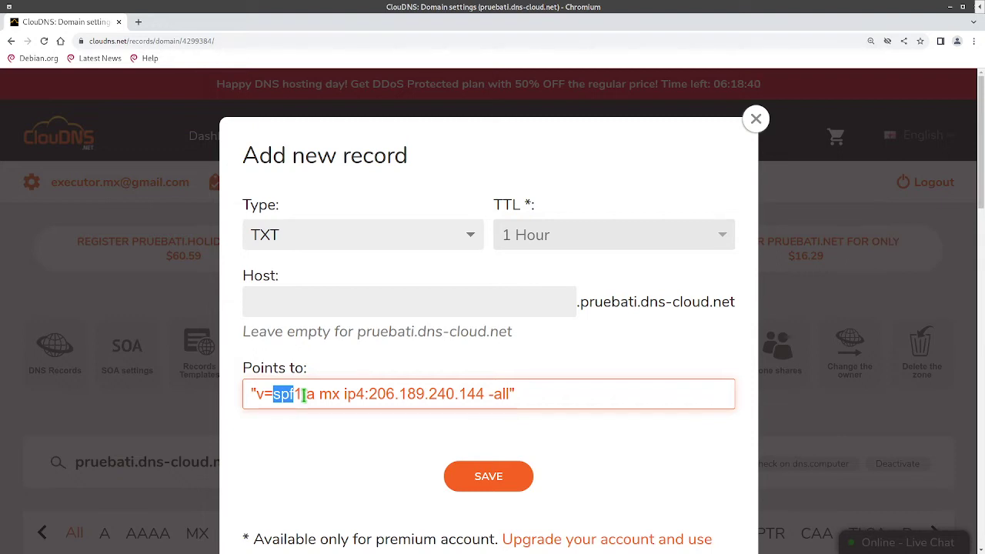
{"action": "left_click", "coordinate": [304, 395]}
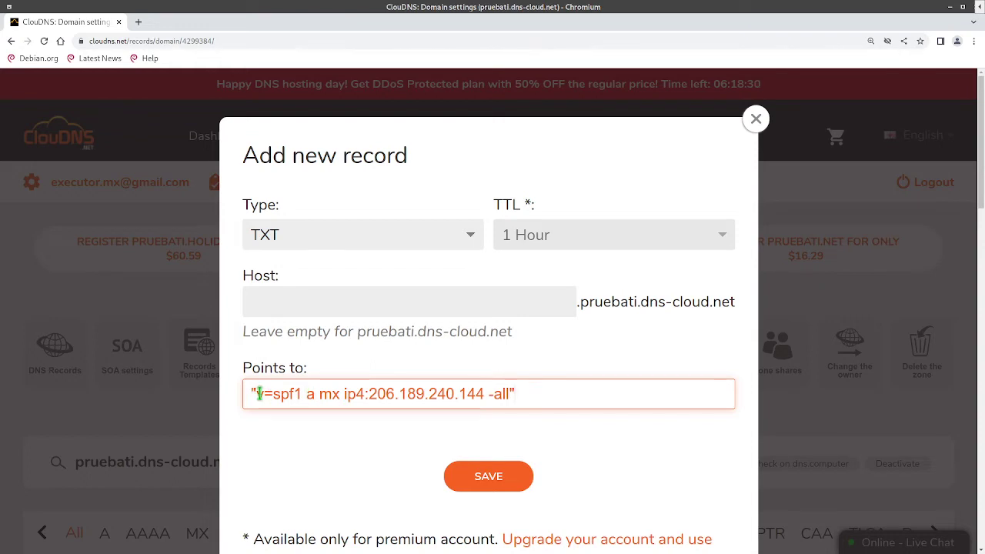
{"action": "left_click_drag", "start_coordinate": [256, 394], "coordinate": [302, 394]}
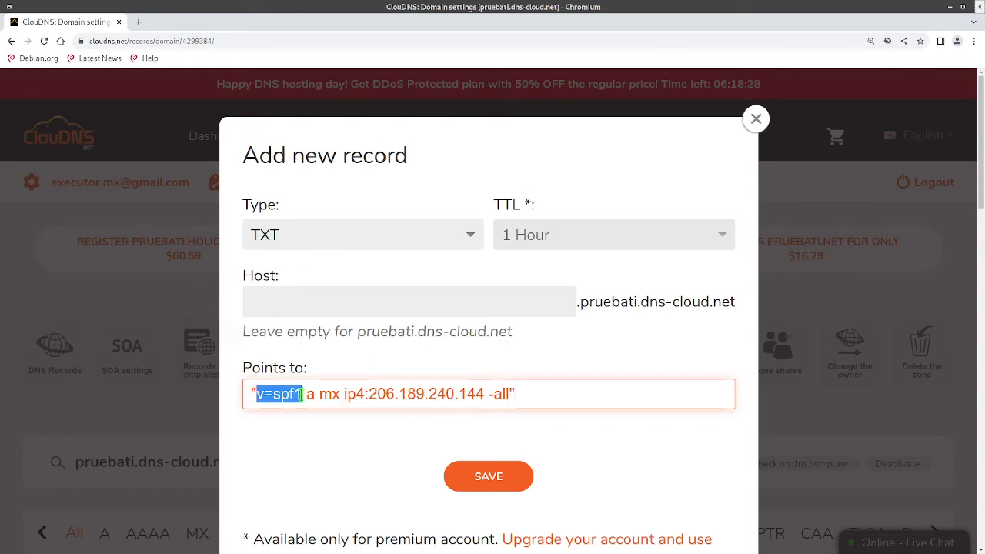
{"action": "left_click", "coordinate": [306, 397]}
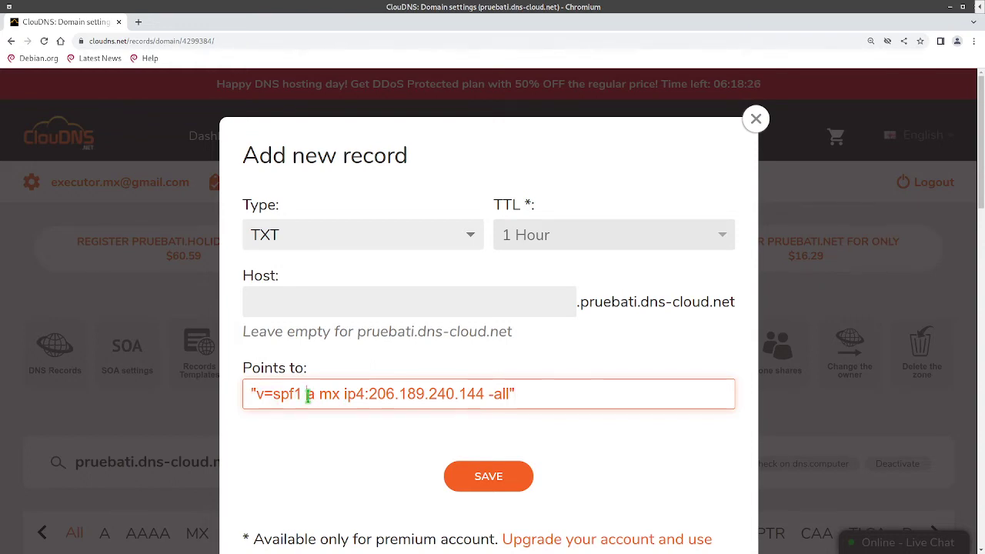
{"action": "left_click_drag", "start_coordinate": [305, 395], "coordinate": [316, 395]}
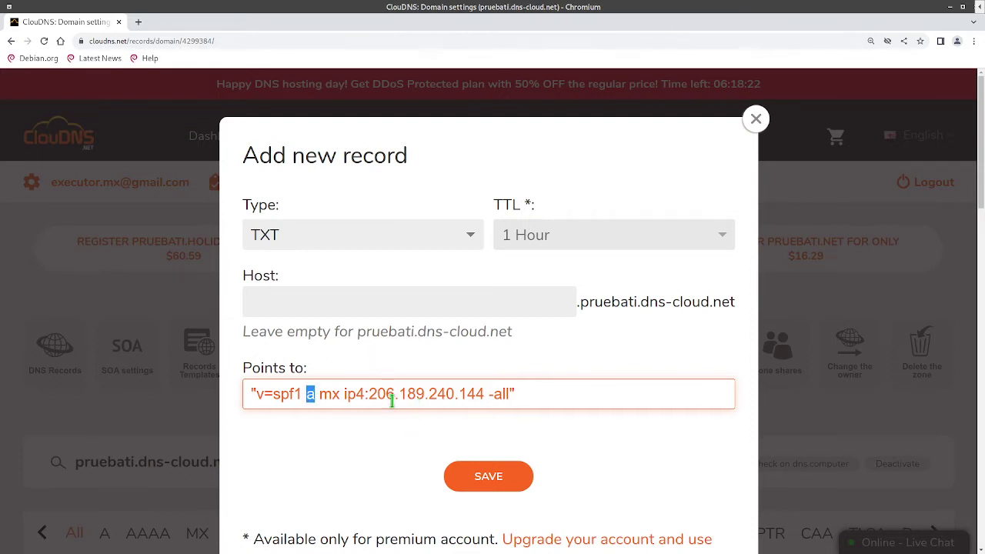
{"action": "left_click_drag", "start_coordinate": [578, 301], "coordinate": [744, 307]}
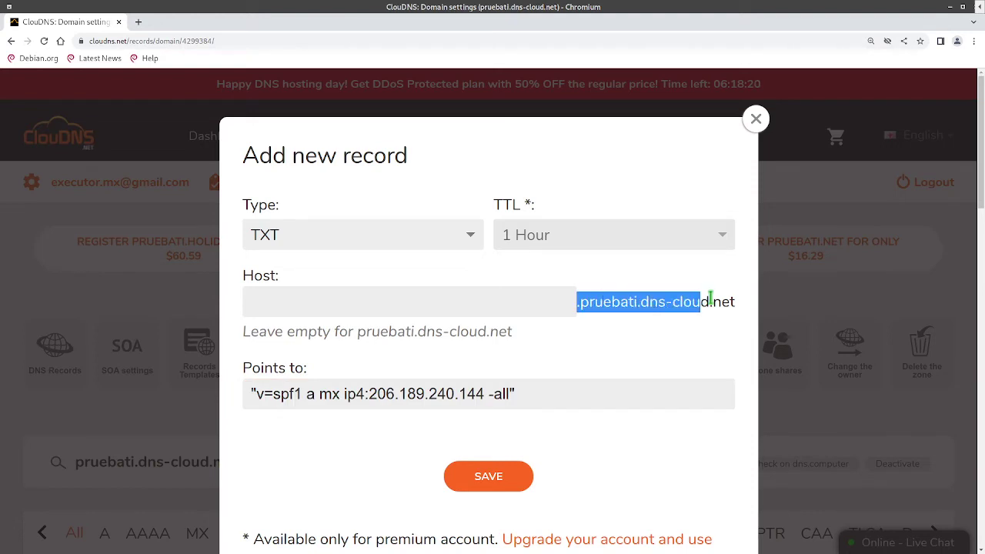
{"action": "double_click", "coordinate": [329, 394]}
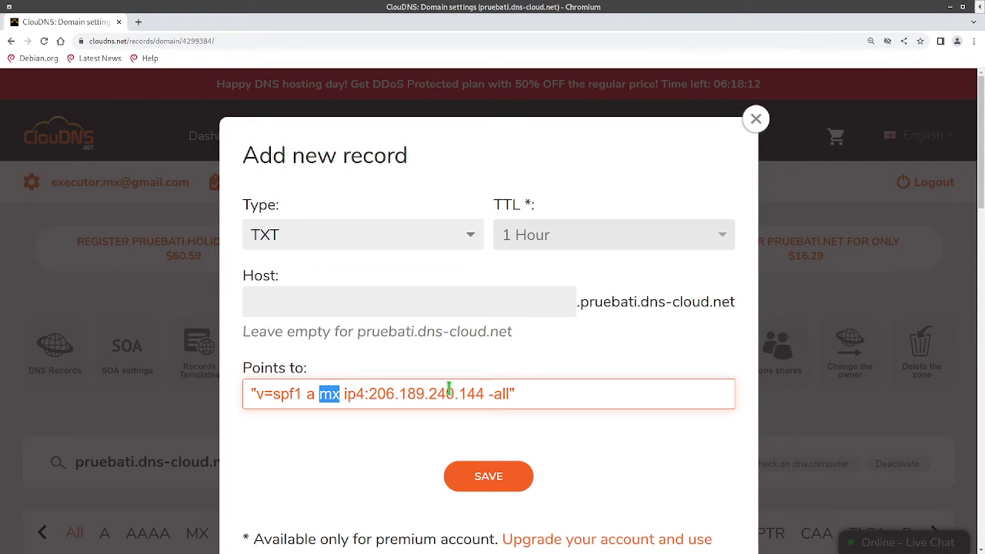
{"action": "left_click", "coordinate": [343, 392]}
{"action": "left_click_drag", "start_coordinate": [343, 392], "coordinate": [485, 394]}
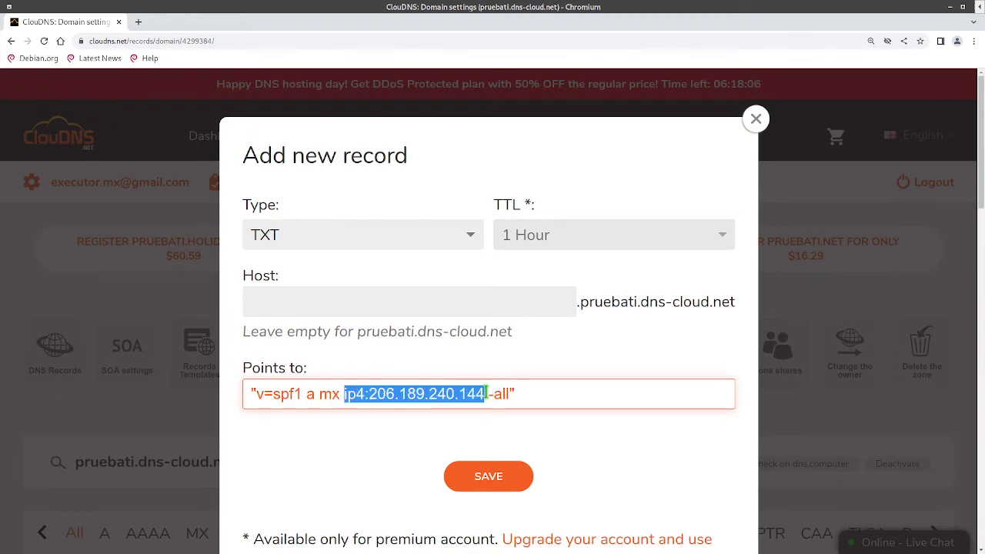
{"action": "left_click", "coordinate": [487, 395]}
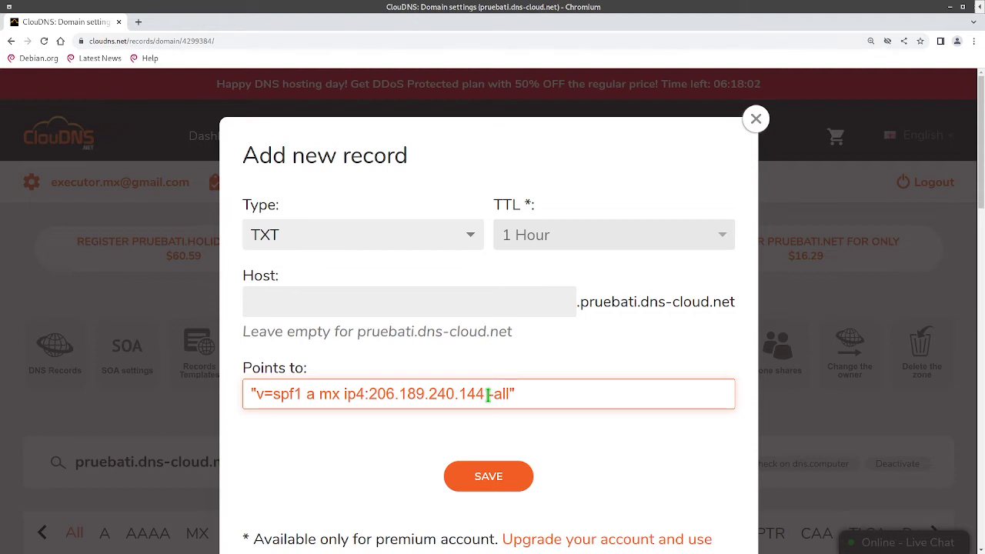
{"action": "left_click_drag", "start_coordinate": [487, 395], "coordinate": [509, 394]}
Open a new browser tab and search for 'sfp generator'.
{"action": "left_click", "coordinate": [567, 419]}
{"action": "left_click", "coordinate": [537, 392]}
{"action": "left_click", "coordinate": [138, 21]}
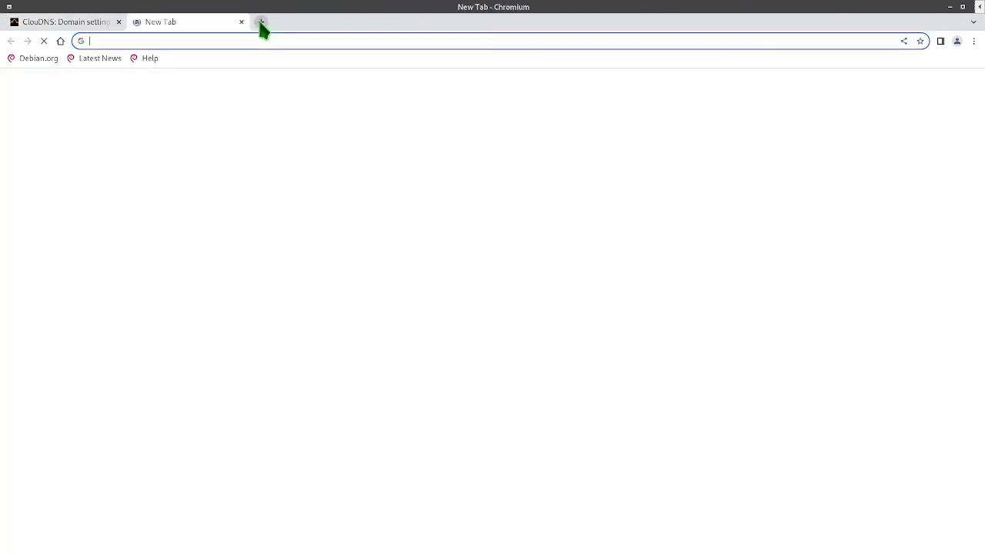
{"action": "type", "text": "sfp "}
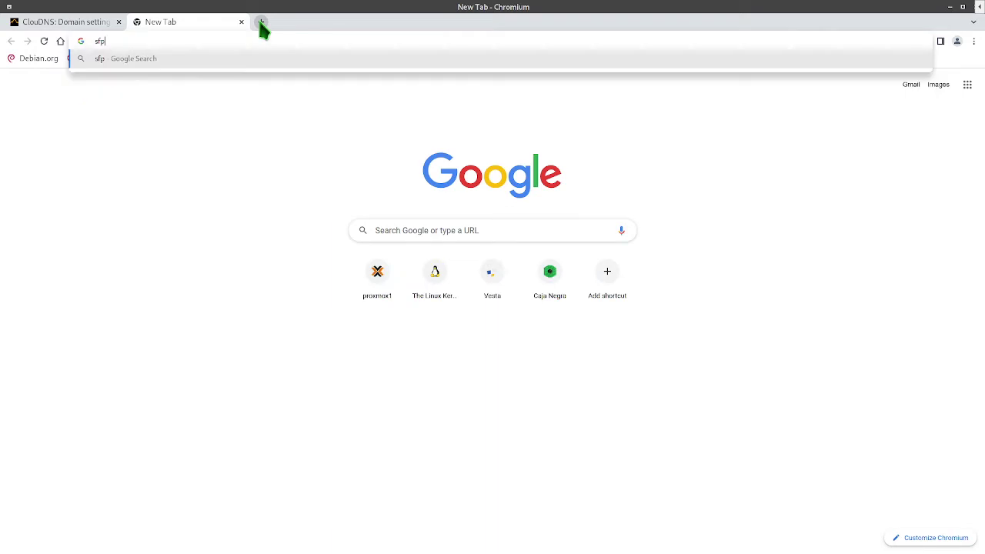
{"action": "type", "text": "generator"}
Reach the SPF Wizard generator at spfwizard.net from the 'sfp generator' results, closing the DMARC Analyzer tab.
{"action": "key", "text": "Return"}
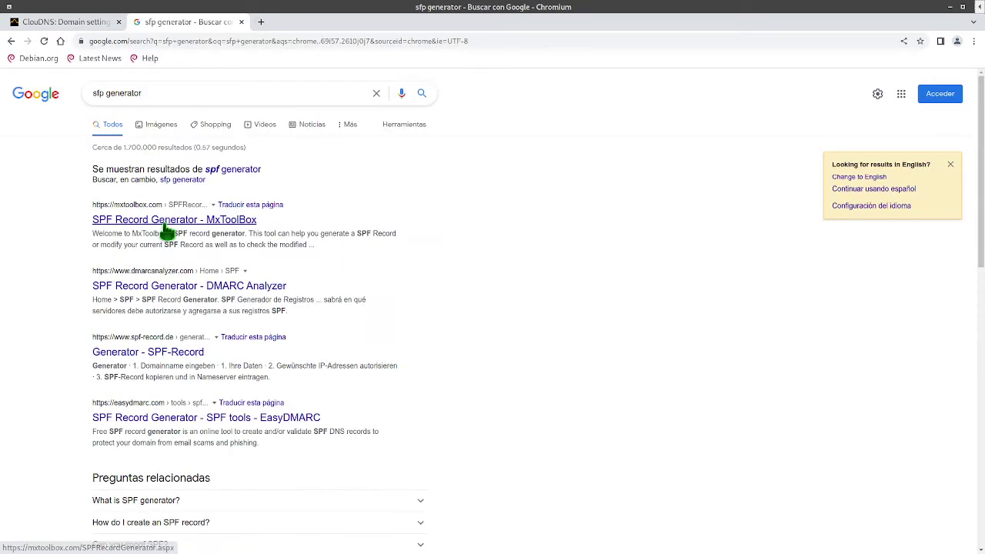
{"action": "left_click", "coordinate": [177, 356]}
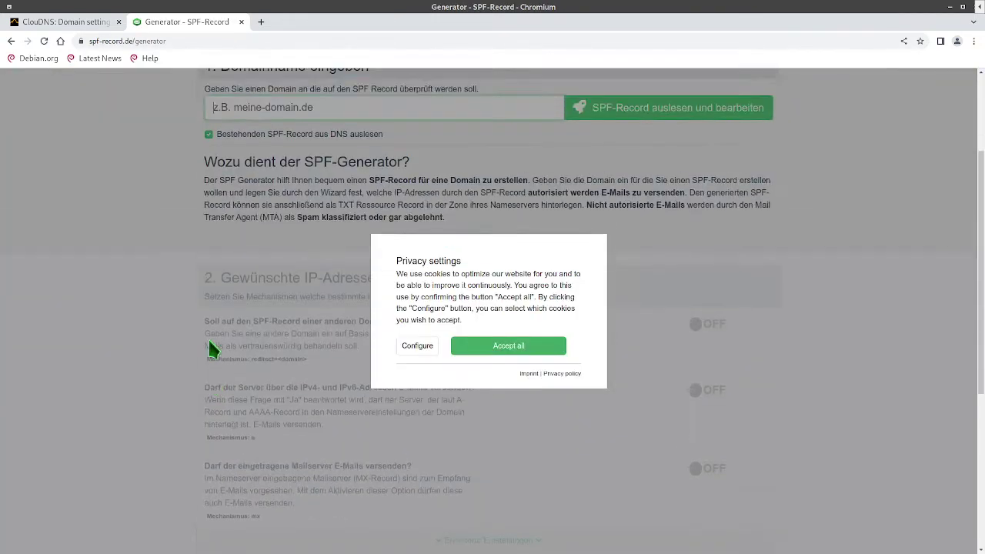
{"action": "left_click", "coordinate": [11, 41]}
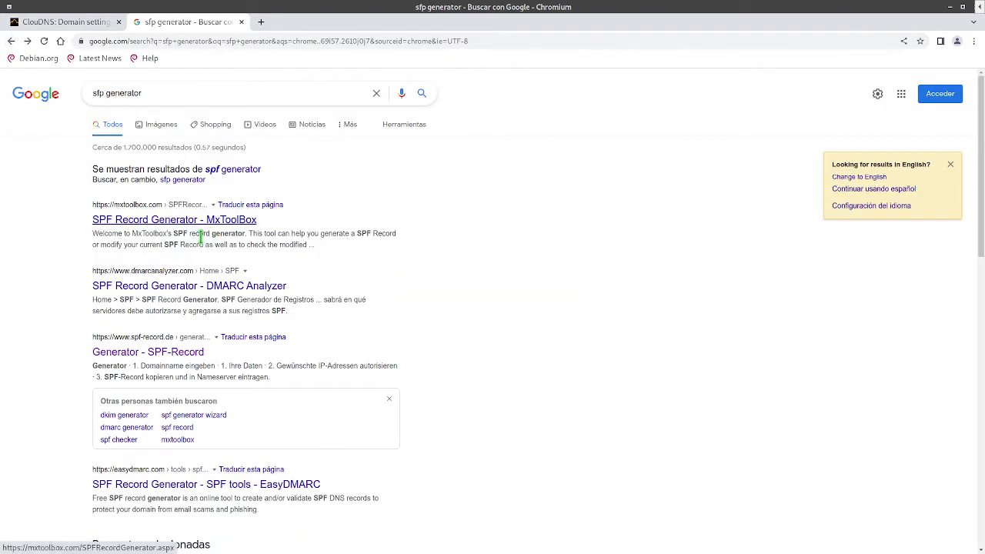
{"action": "middle_click", "coordinate": [183, 286]}
{"action": "scroll", "coordinate": [86, 310], "scroll_direction": "down", "scroll_amount": 3}
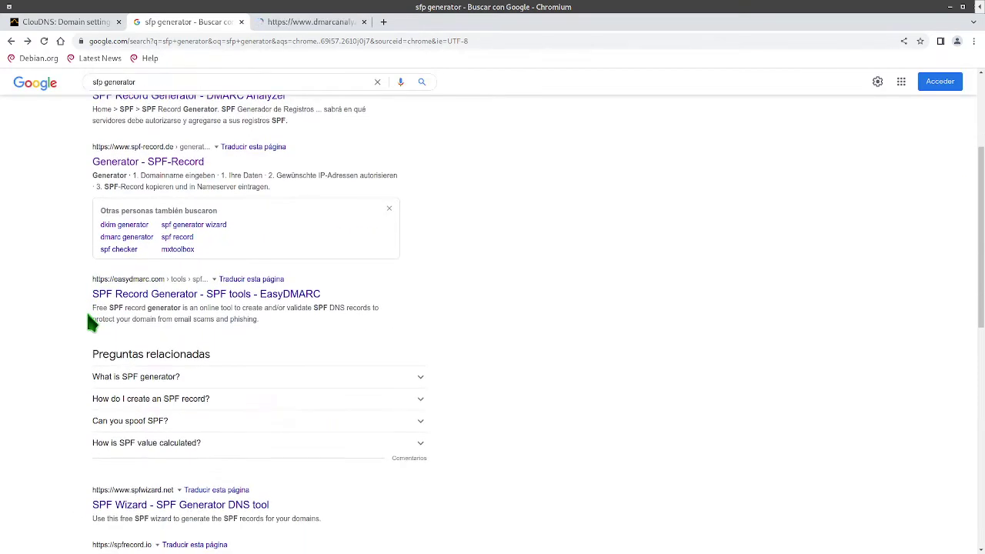
{"action": "scroll", "coordinate": [86, 310], "scroll_direction": "down", "scroll_amount": 2}
{"action": "left_click", "coordinate": [131, 341]}
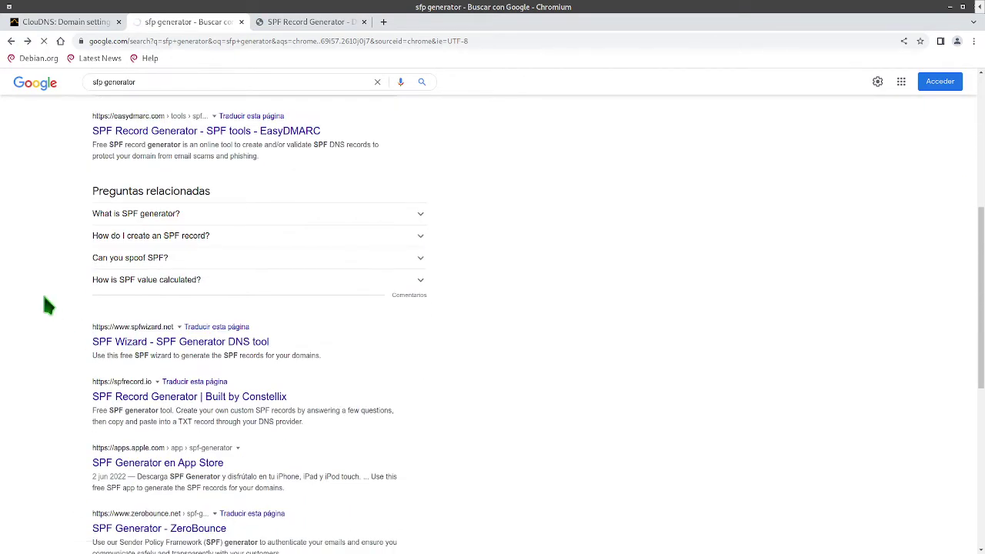
{"action": "key", "text": "ctrl+Tab"}
{"action": "key", "text": "ctrl+w"}
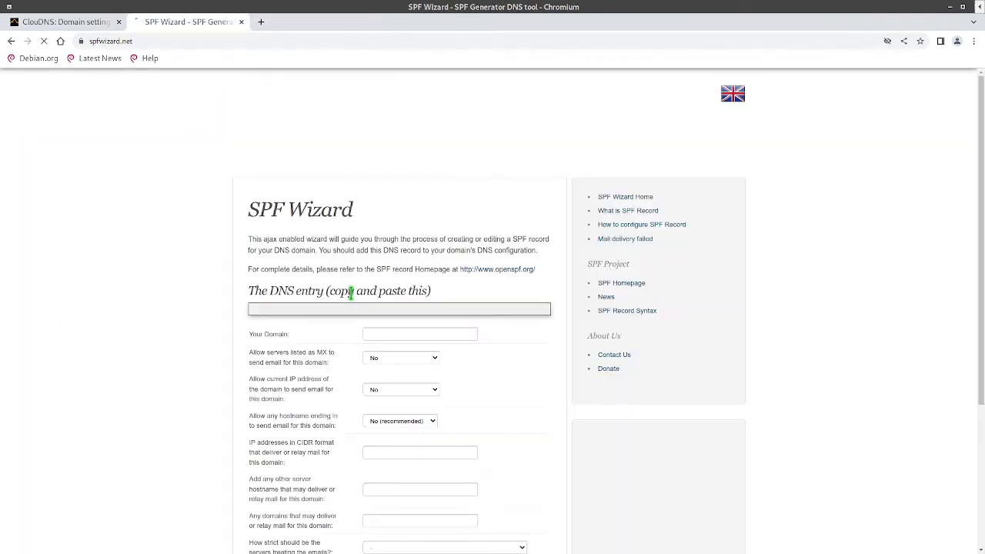
Zoom in on SPF Wizard and enter tudominio.om as the domain, generating tudominio.om. IN TXT "v=spf1".
{"action": "key", "text": "ctrl+plus"}
{"action": "key", "text": "ctrl+plus"}
{"action": "key", "text": "ctrl+plus"}
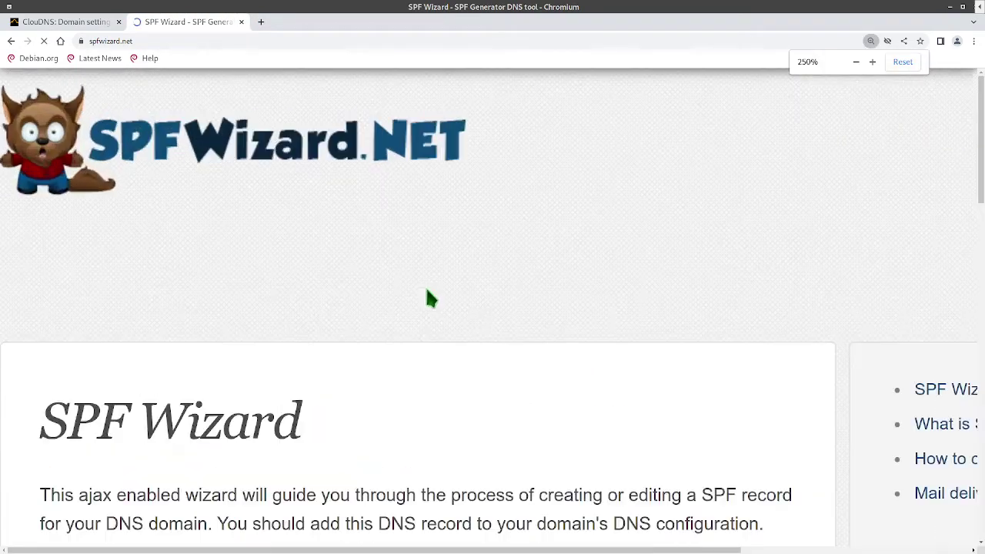
{"action": "scroll", "coordinate": [477, 319], "scroll_direction": "down", "scroll_amount": 4}
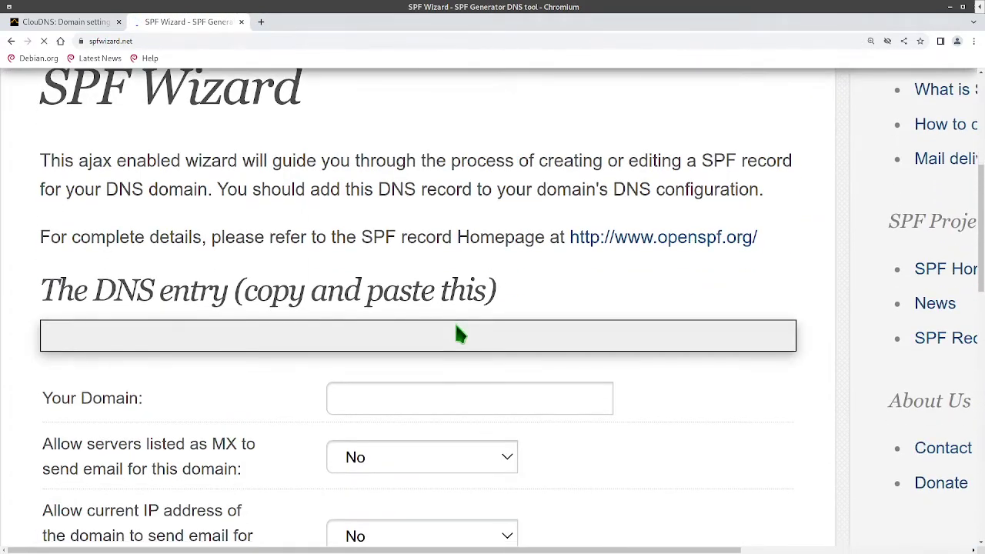
{"action": "scroll", "coordinate": [456, 333], "scroll_direction": "down", "scroll_amount": 2}
{"action": "left_click", "coordinate": [430, 268]}
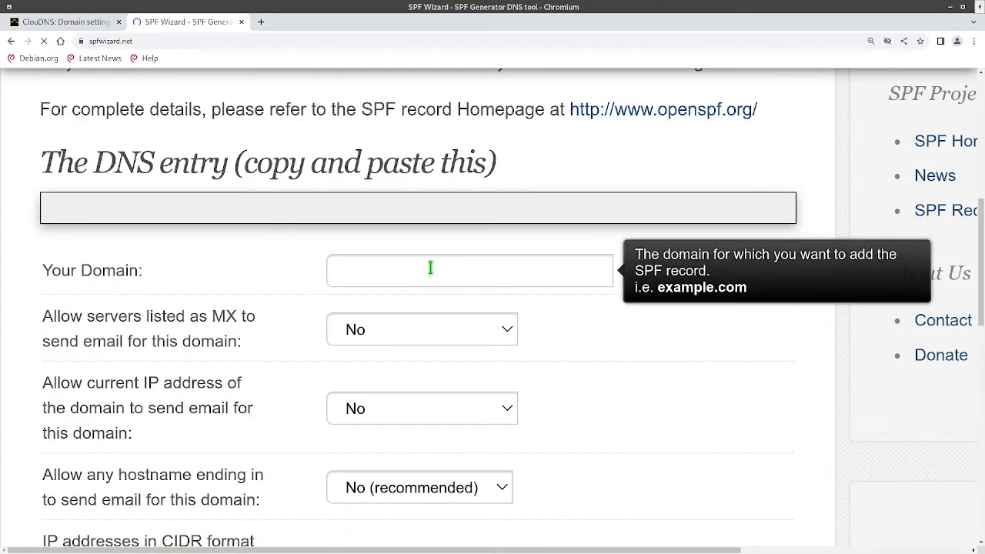
{"action": "type", "text": "tudomini"}
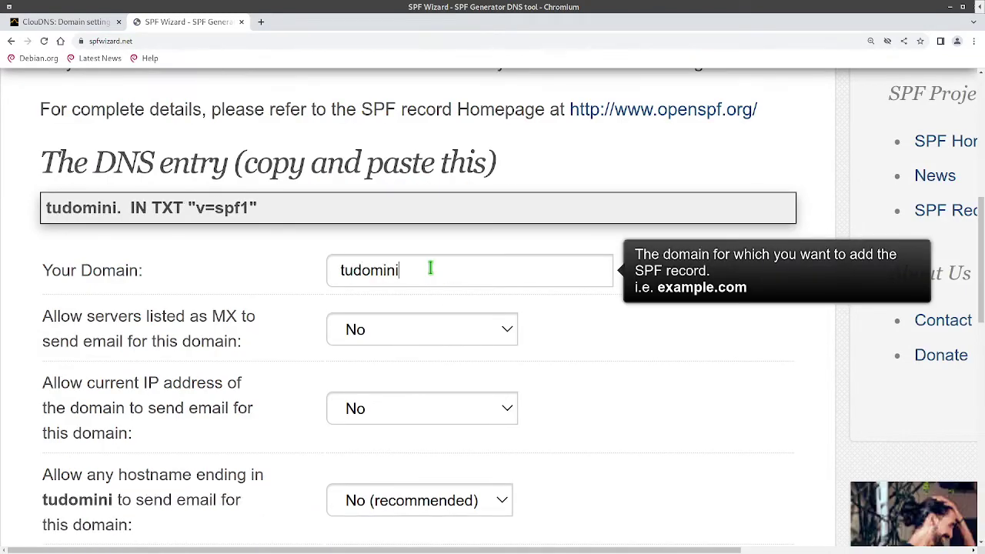
{"action": "type", "text": "o.om"}
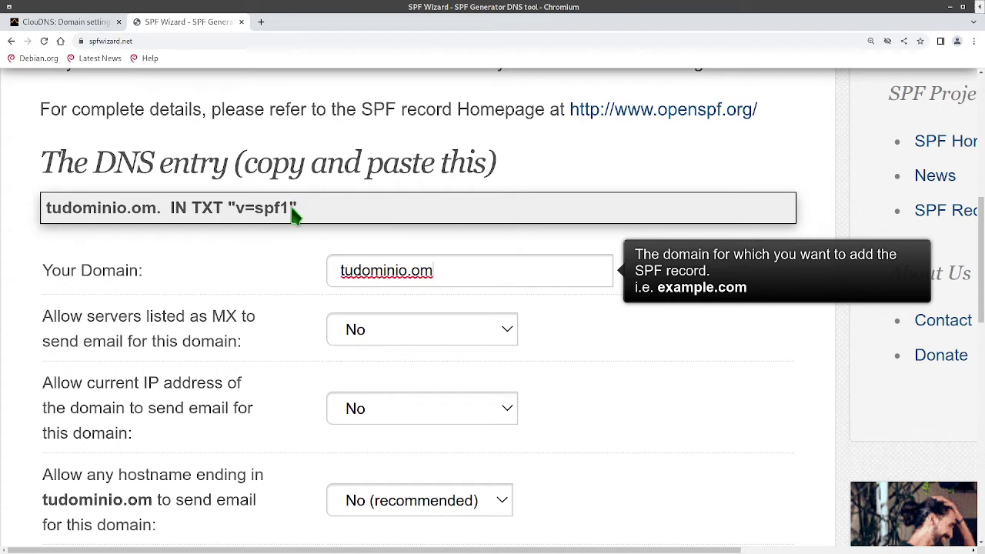
{"action": "mouse_move", "coordinate": [297, 208]}
{"action": "left_mouse_down"}
{"action": "mouse_move", "coordinate": [44, 208]}
{"action": "mouse_move", "coordinate": [231, 207]}
{"action": "mouse_move", "coordinate": [301, 220]}
{"action": "left_mouse_up"}
{"action": "left_click", "coordinate": [175, 208]}
{"action": "left_click", "coordinate": [194, 208]}
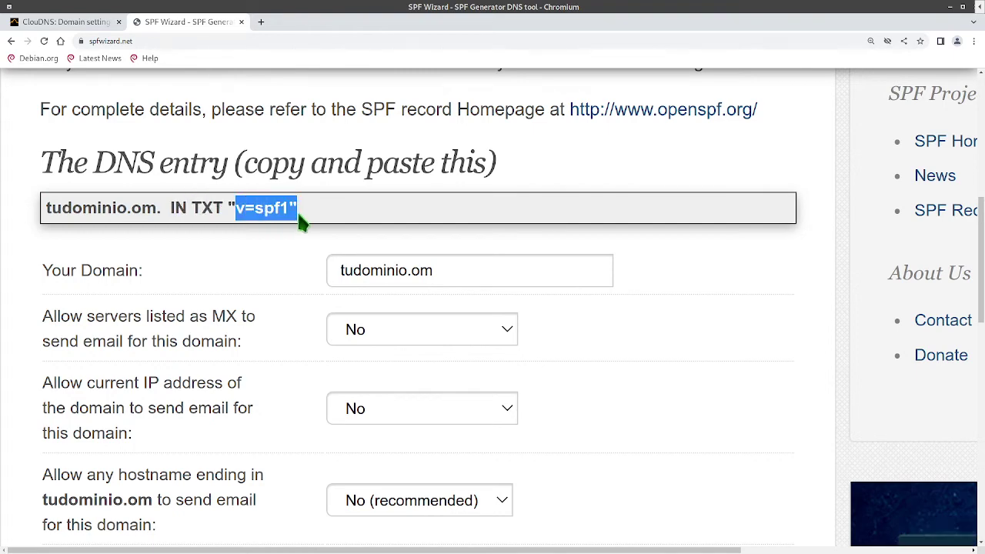
{"action": "scroll", "coordinate": [381, 253], "scroll_direction": "down", "scroll_amount": 2}
{"action": "left_click", "coordinate": [388, 250]}
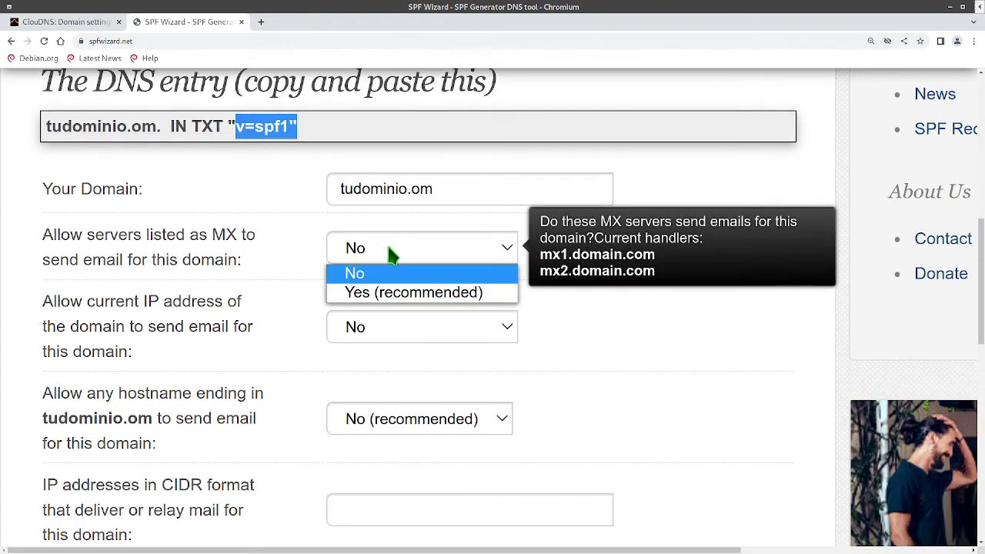
Allow MX servers, the domain's own IP, and hostnames ending in tudominio.om to send mail.
{"action": "left_click", "coordinate": [397, 298]}
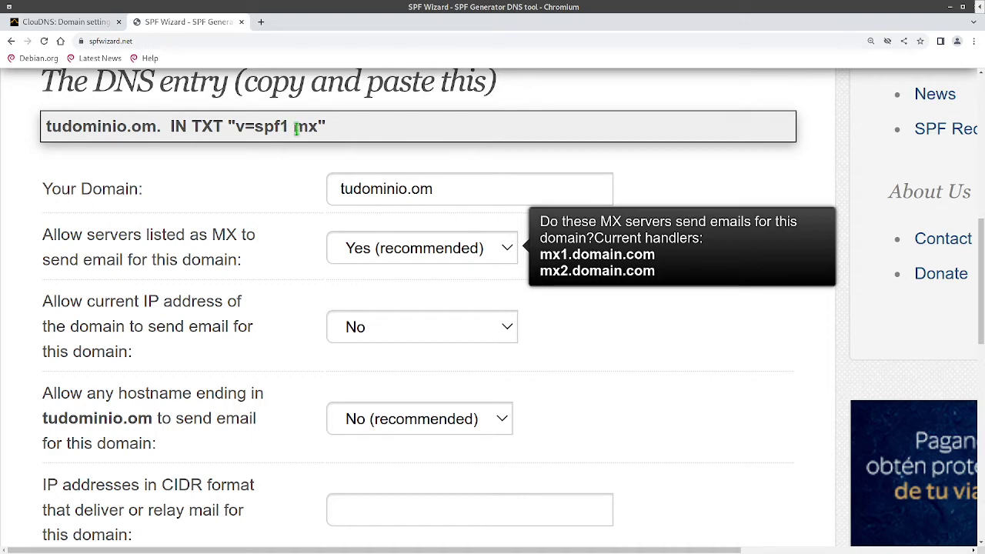
{"action": "left_click", "coordinate": [403, 330]}
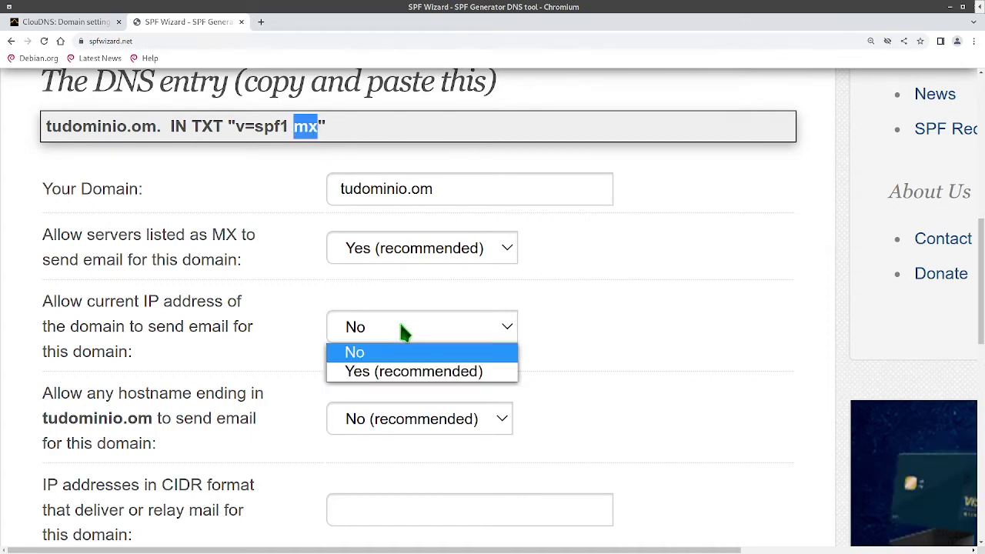
{"action": "left_click", "coordinate": [390, 376]}
{"action": "double_click", "coordinate": [326, 127]}
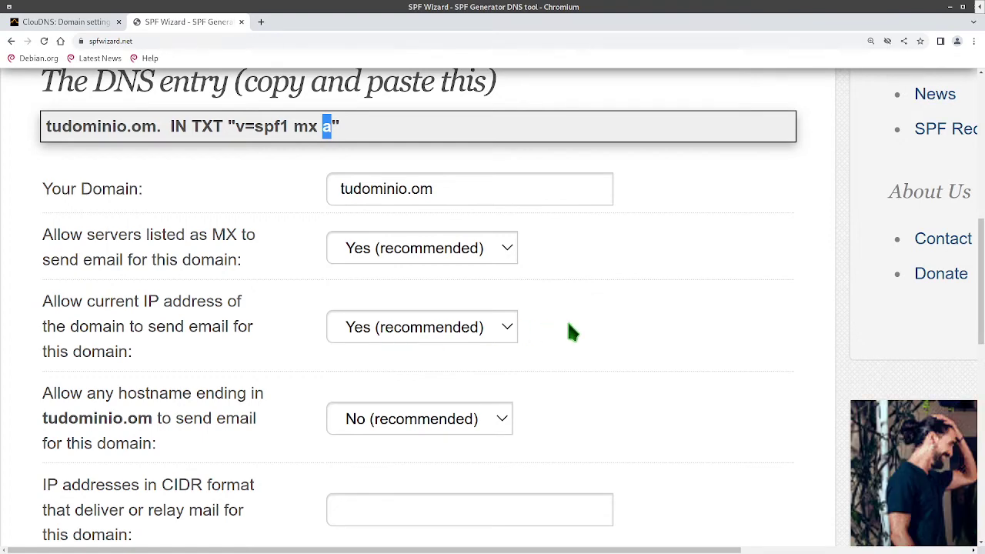
{"action": "scroll", "coordinate": [572, 333], "scroll_direction": "down", "scroll_amount": 1}
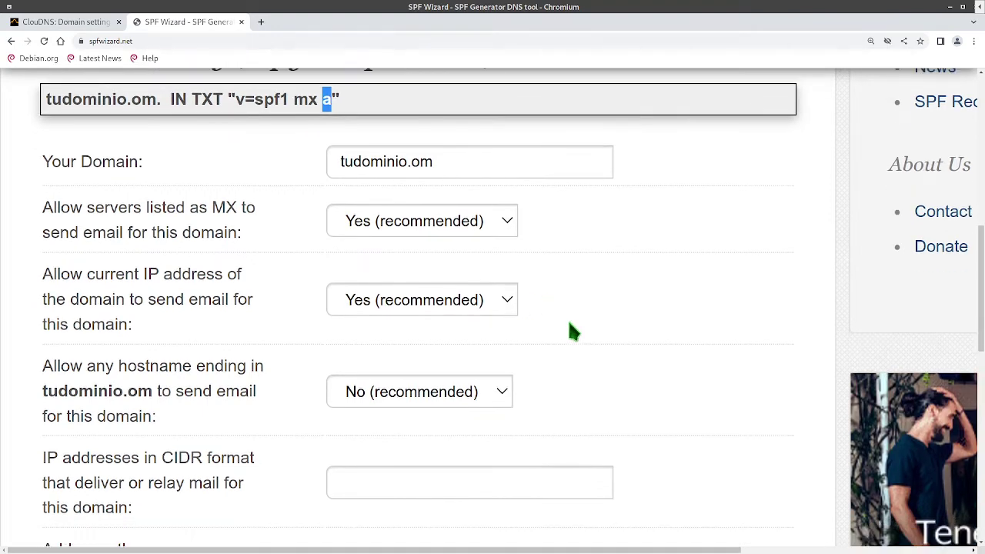
{"action": "scroll", "coordinate": [570, 330], "scroll_direction": "down", "scroll_amount": 3}
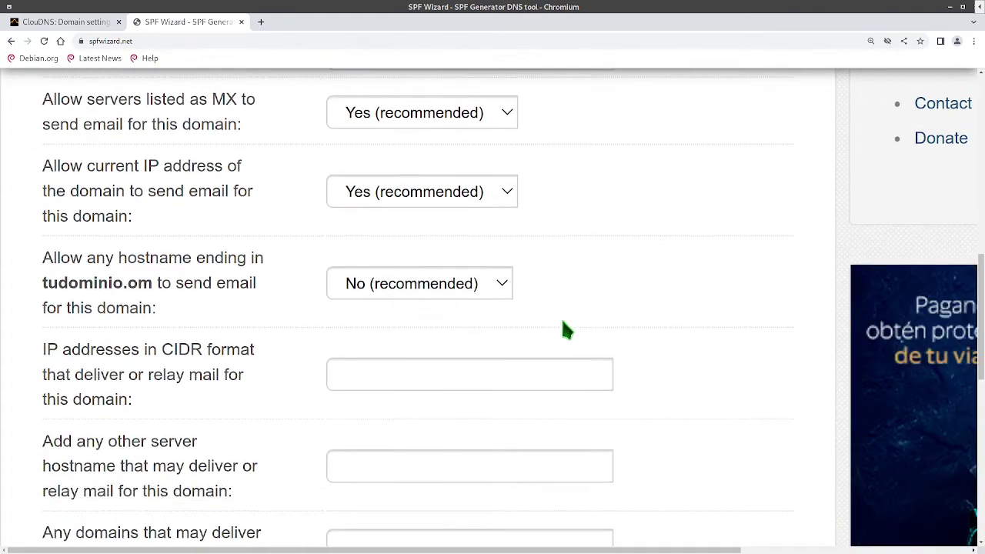
{"action": "left_click", "coordinate": [477, 292]}
{"action": "left_click", "coordinate": [468, 330]}
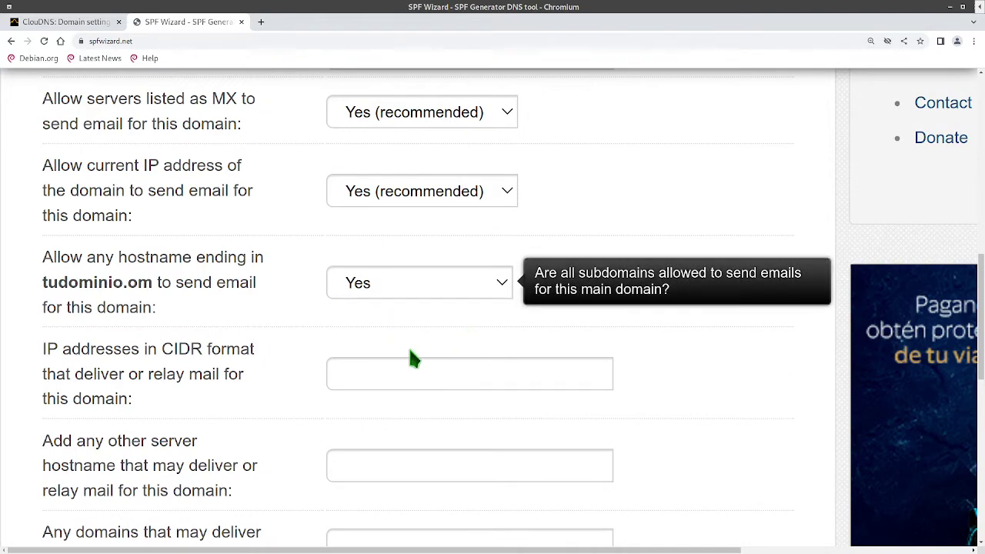
{"action": "scroll", "coordinate": [400, 355], "scroll_direction": "up", "scroll_amount": 3}
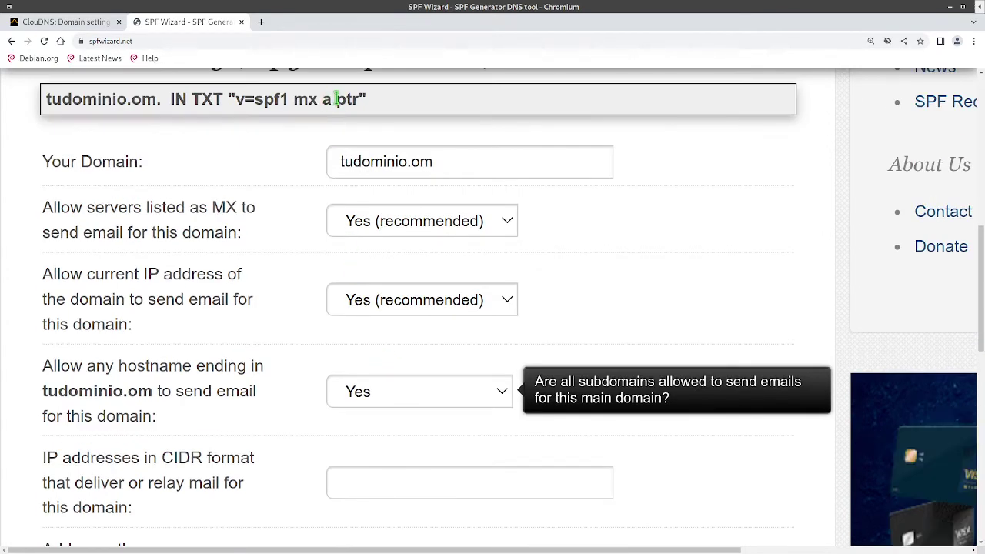
{"action": "left_click_drag", "start_coordinate": [337, 91], "coordinate": [362, 95]}
{"action": "scroll", "coordinate": [366, 347], "scroll_direction": "down", "scroll_amount": 3}
{"action": "scroll", "coordinate": [379, 355], "scroll_direction": "up", "scroll_amount": 3}
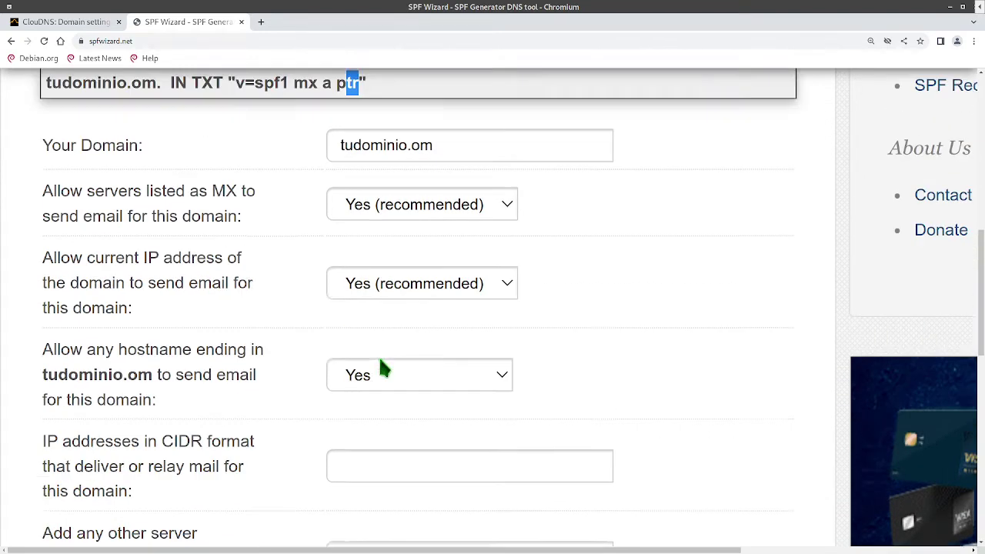
{"action": "scroll", "coordinate": [379, 357], "scroll_direction": "down", "scroll_amount": 5}
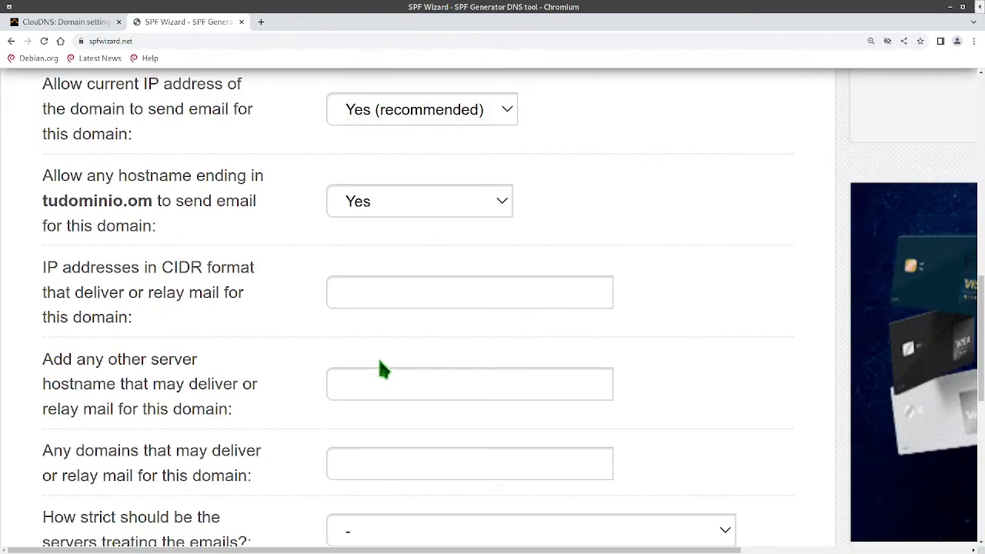
Add 2044545 as an authorised IP, making the entry "v=spf1 mx a ptr ip4:2044545".
{"action": "left_click", "coordinate": [367, 284]}
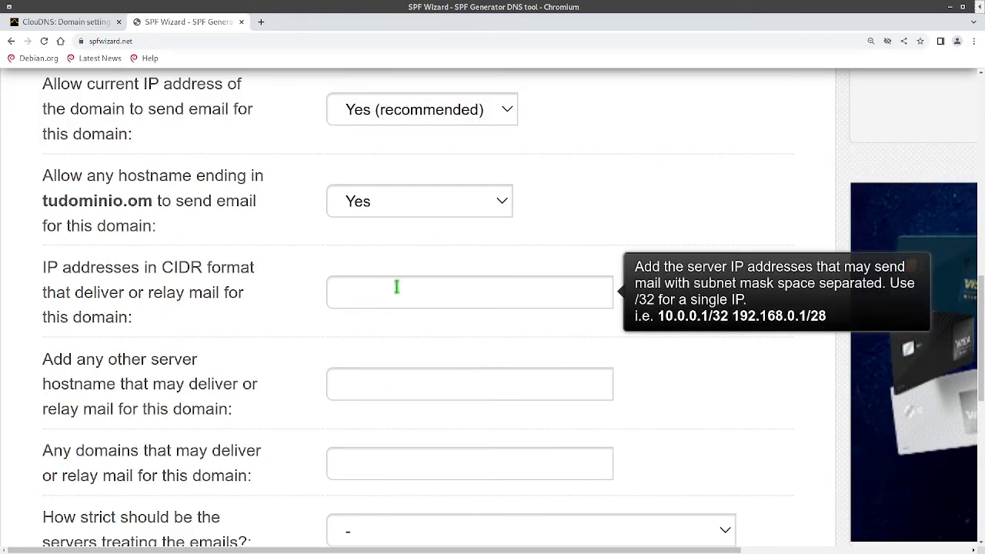
{"action": "type", "text": "2044545"}
{"action": "scroll", "coordinate": [427, 258], "scroll_direction": "up", "scroll_amount": 4}
{"action": "scroll", "coordinate": [427, 254], "scroll_direction": "up", "scroll_amount": 2}
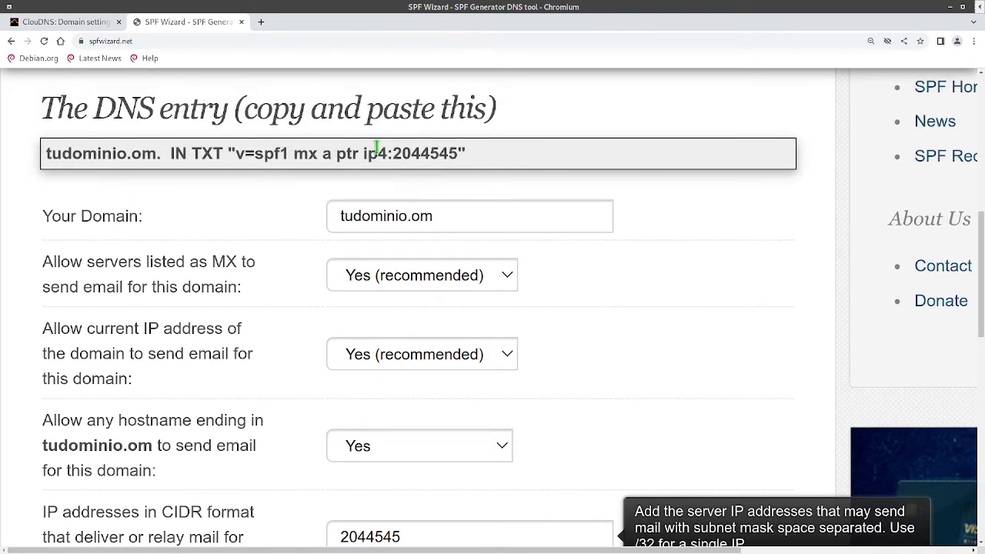
{"action": "left_click_drag", "start_coordinate": [364, 156], "coordinate": [457, 175]}
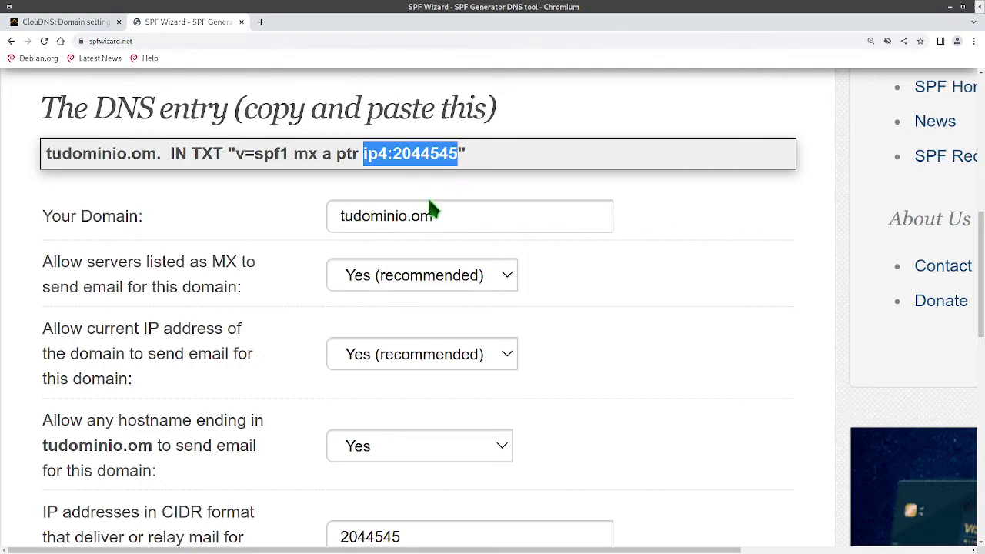
{"action": "key", "text": "ctrl+Tab"}
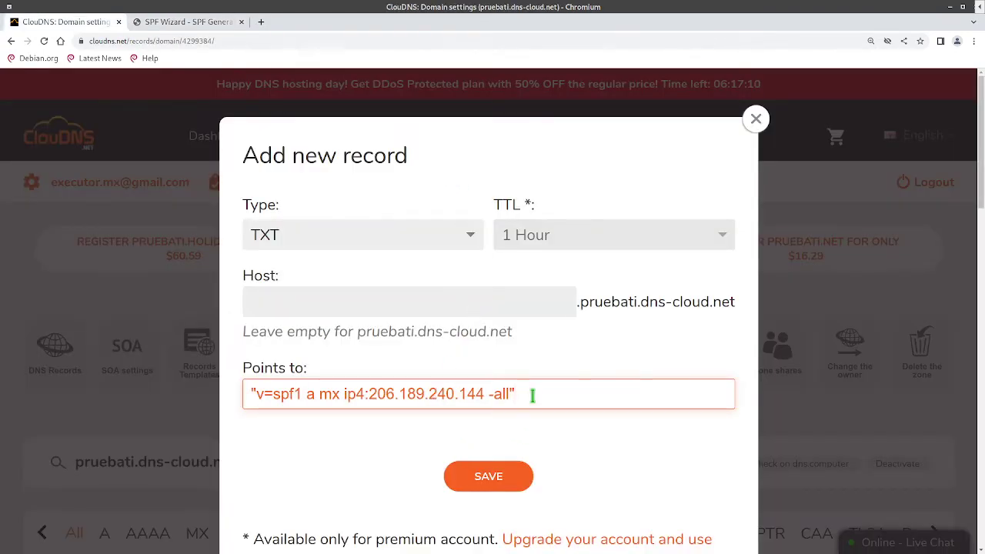
Return to SPF Wizard and scroll down to the strictness question.
{"action": "key", "text": "ctrl+Tab"}
{"action": "scroll", "coordinate": [534, 390], "scroll_direction": "down", "scroll_amount": 1}
{"action": "scroll", "coordinate": [501, 380], "scroll_direction": "down", "scroll_amount": 2}
{"action": "scroll", "coordinate": [500, 381], "scroll_direction": "down", "scroll_amount": 3}
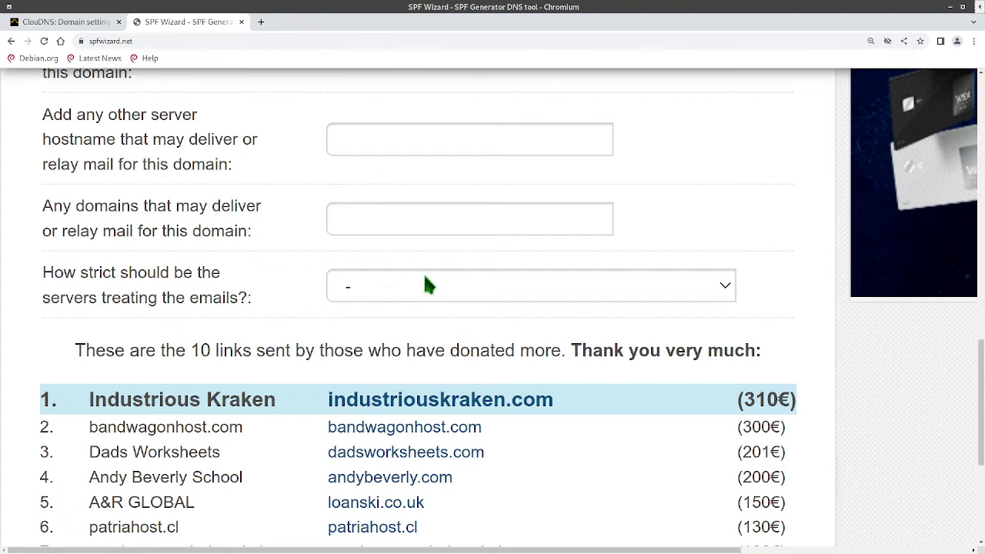
Try SoftFail strictness and note the entry ending in ~all.
{"action": "left_click", "coordinate": [422, 293]}
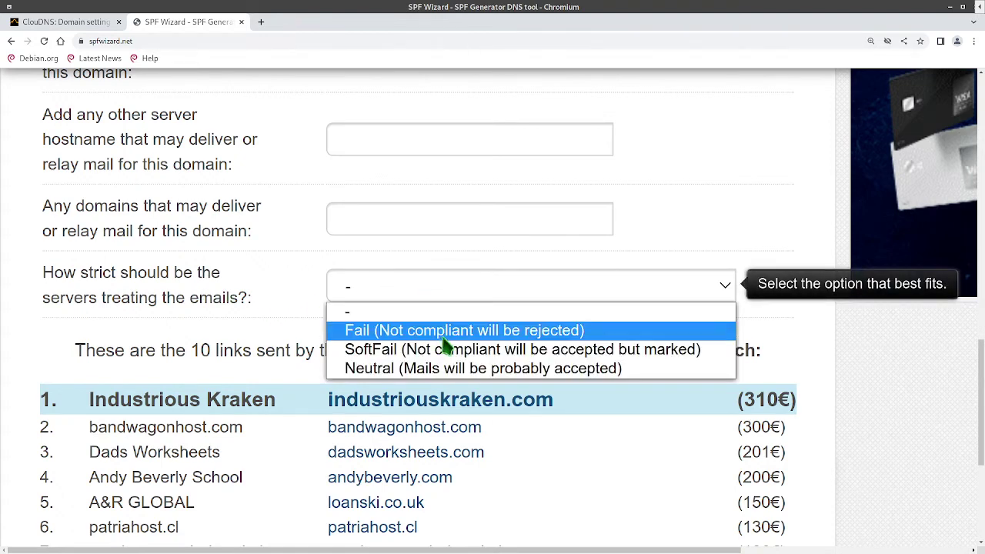
{"action": "left_click", "coordinate": [445, 351]}
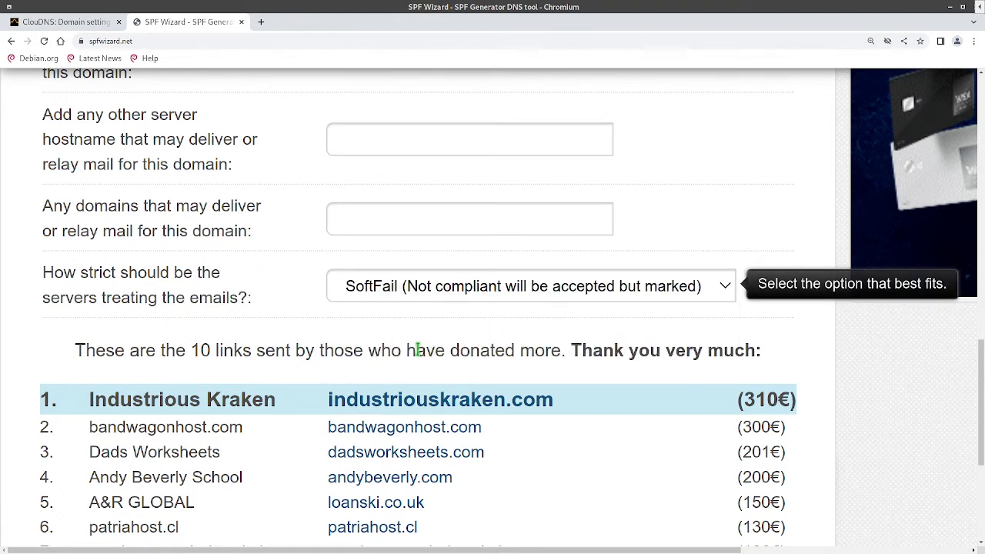
{"action": "scroll", "coordinate": [331, 331], "scroll_direction": "up", "scroll_amount": 3}
{"action": "scroll", "coordinate": [321, 331], "scroll_direction": "up", "scroll_amount": 2}
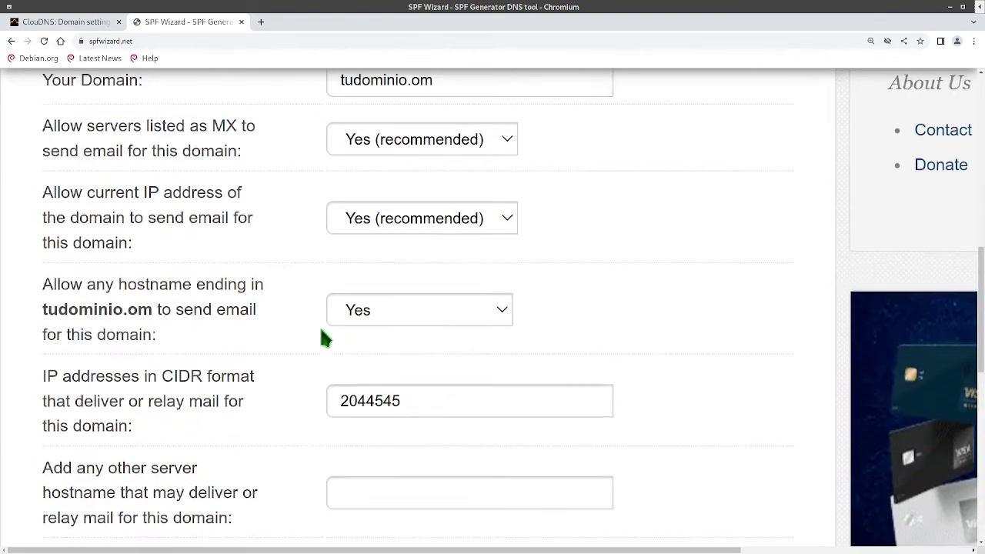
{"action": "scroll", "coordinate": [300, 342], "scroll_direction": "up", "scroll_amount": 2}
{"action": "scroll", "coordinate": [466, 247], "scroll_direction": "down", "scroll_amount": 1}
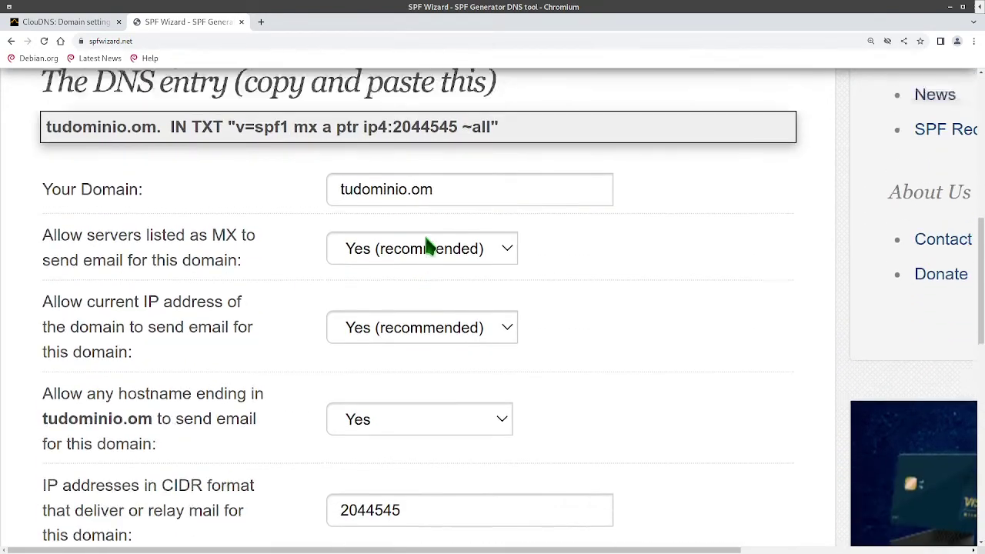
{"action": "scroll", "coordinate": [454, 208], "scroll_direction": "up", "scroll_amount": 1}
{"action": "double_click", "coordinate": [466, 208]}
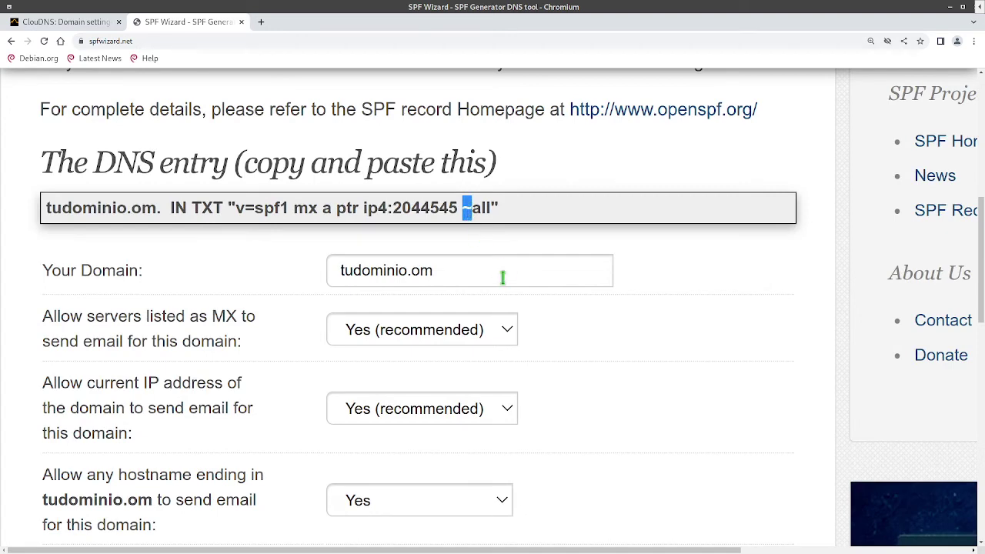
{"action": "scroll", "coordinate": [539, 323], "scroll_direction": "down", "scroll_amount": 5}
{"action": "scroll", "coordinate": [558, 340], "scroll_direction": "down", "scroll_amount": 1}
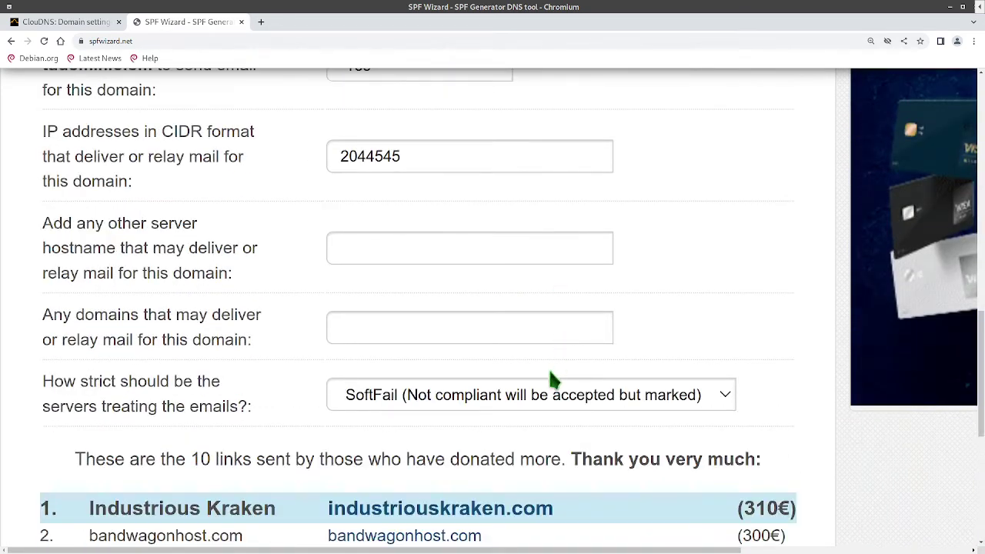
Try Neutral strictness, which ends the entry in ?all.
{"action": "left_click", "coordinate": [460, 401]}
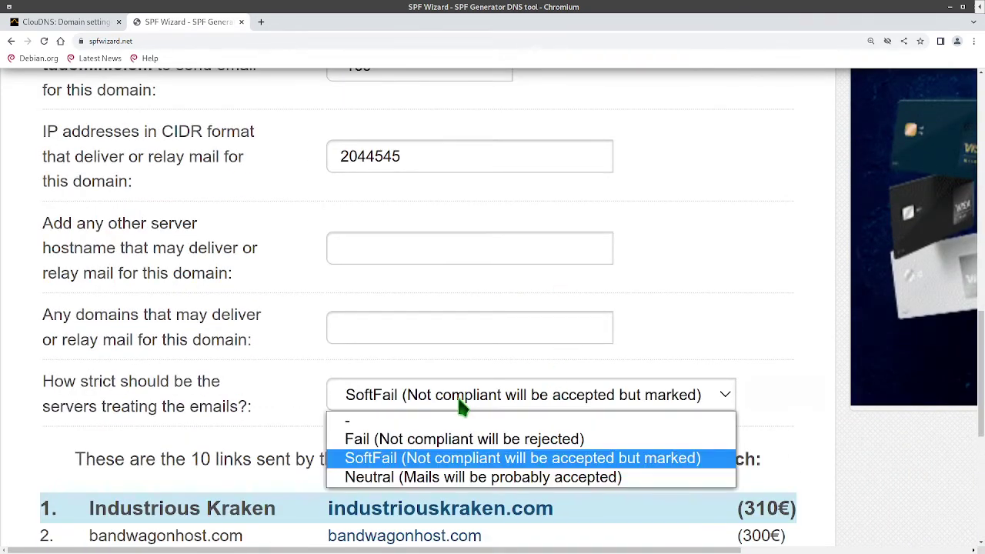
{"action": "left_click", "coordinate": [450, 482]}
{"action": "scroll", "coordinate": [285, 384], "scroll_direction": "up", "scroll_amount": 5}
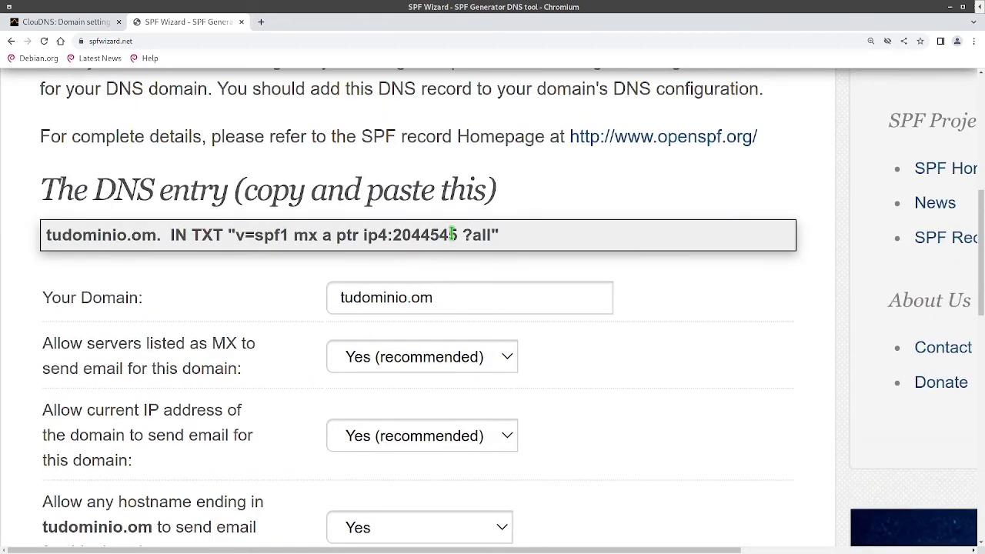
{"action": "scroll", "coordinate": [444, 286], "scroll_direction": "down", "scroll_amount": 3}
{"action": "scroll", "coordinate": [471, 344], "scroll_direction": "down", "scroll_amount": 2}
{"action": "scroll", "coordinate": [503, 300], "scroll_direction": "down", "scroll_amount": 1}
Settle on Fail so the entry reads "v=spf1 mx a ptr ip4:2044545 -all".
{"action": "left_click", "coordinate": [505, 299]}
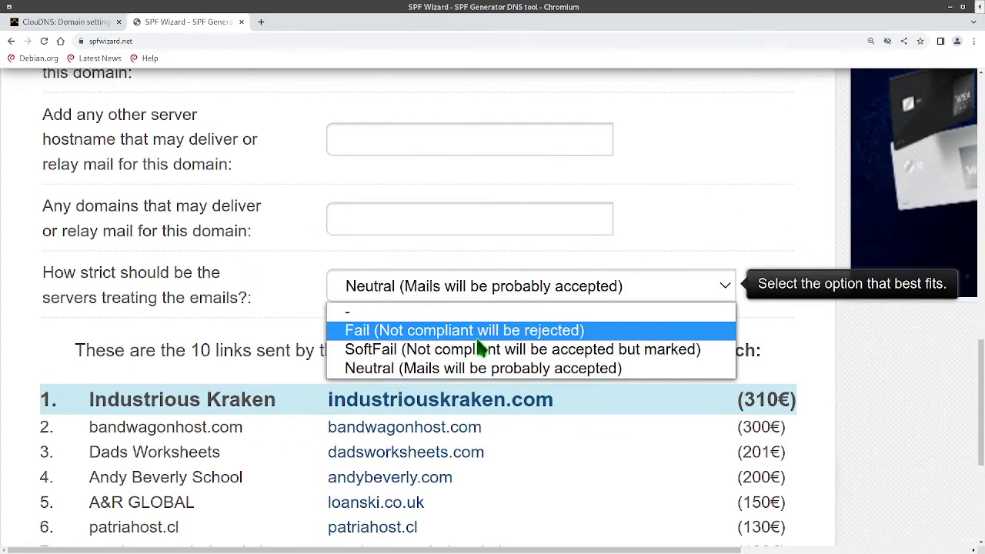
{"action": "left_click", "coordinate": [478, 335]}
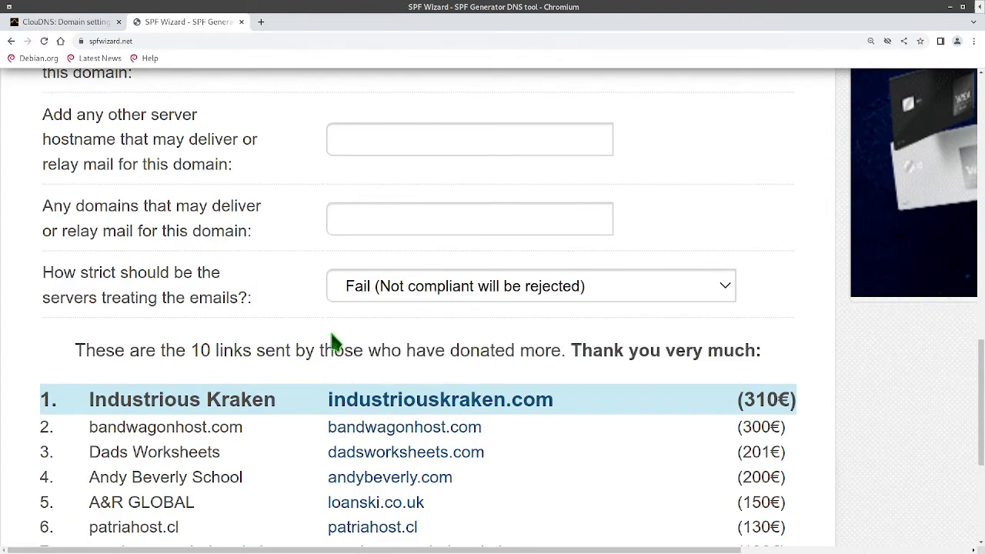
{"action": "scroll", "coordinate": [334, 341], "scroll_direction": "up", "scroll_amount": 2}
{"action": "scroll", "coordinate": [334, 341], "scroll_direction": "up", "scroll_amount": 3}
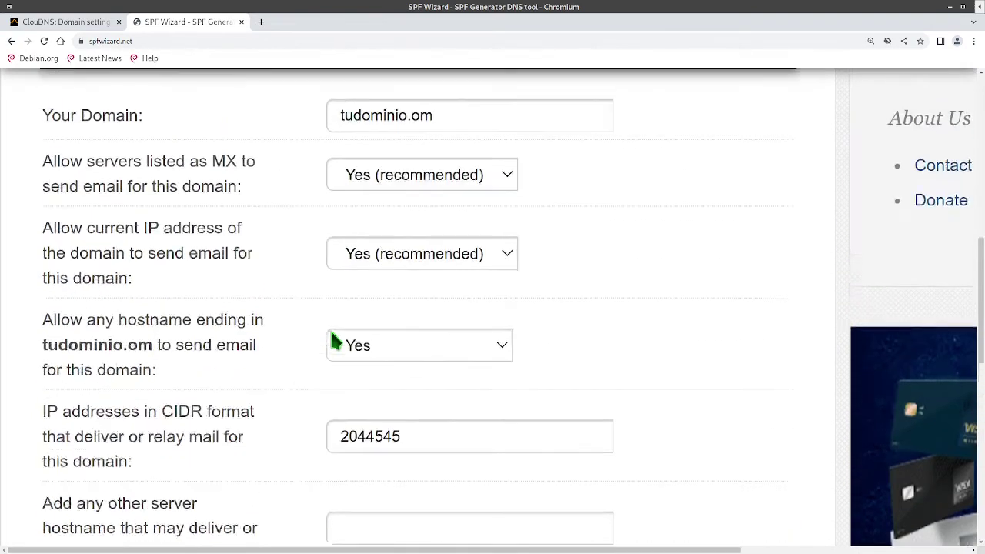
{"action": "scroll", "coordinate": [334, 339], "scroll_direction": "up", "scroll_amount": 2}
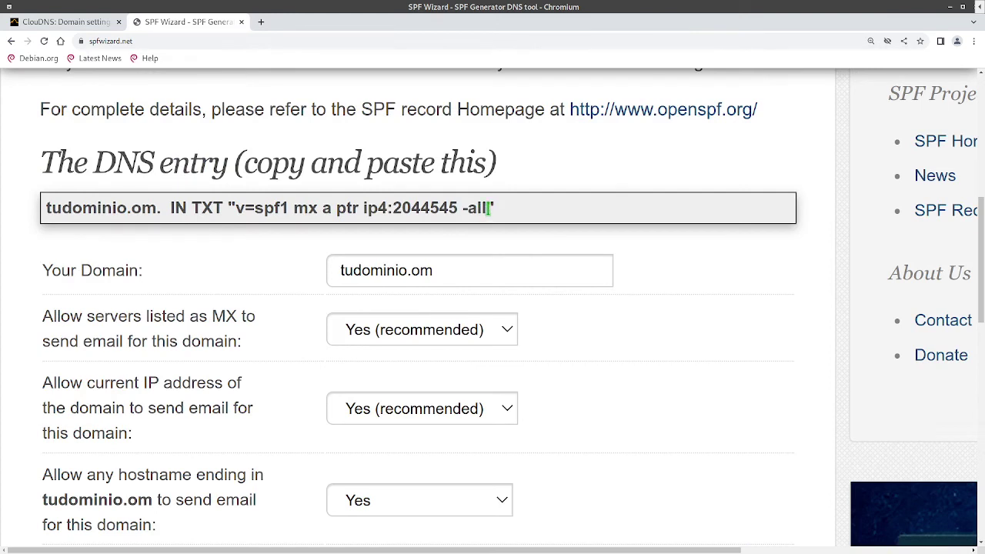
{"action": "left_click_drag", "start_coordinate": [487, 207], "coordinate": [464, 207]}
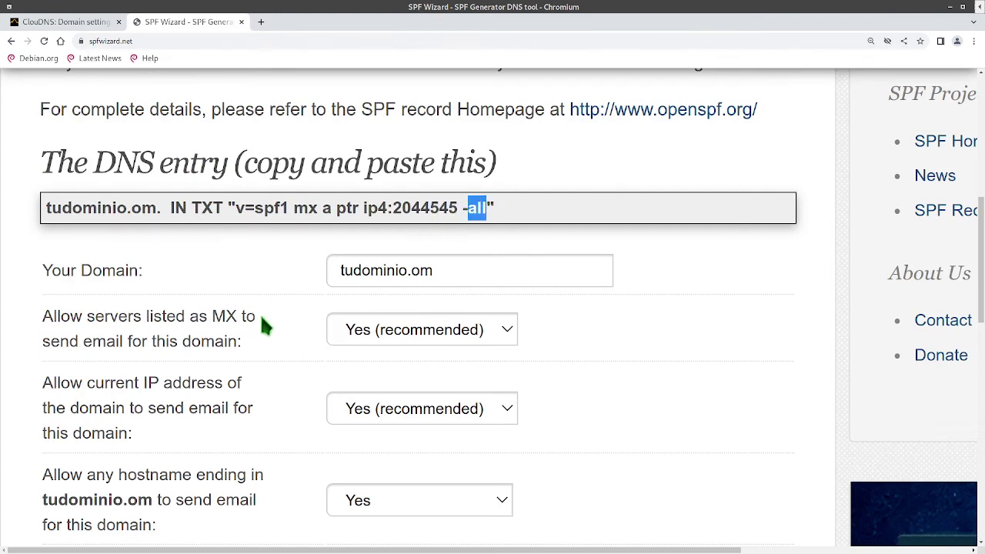
{"action": "left_click_drag", "start_coordinate": [227, 207], "coordinate": [497, 222]}
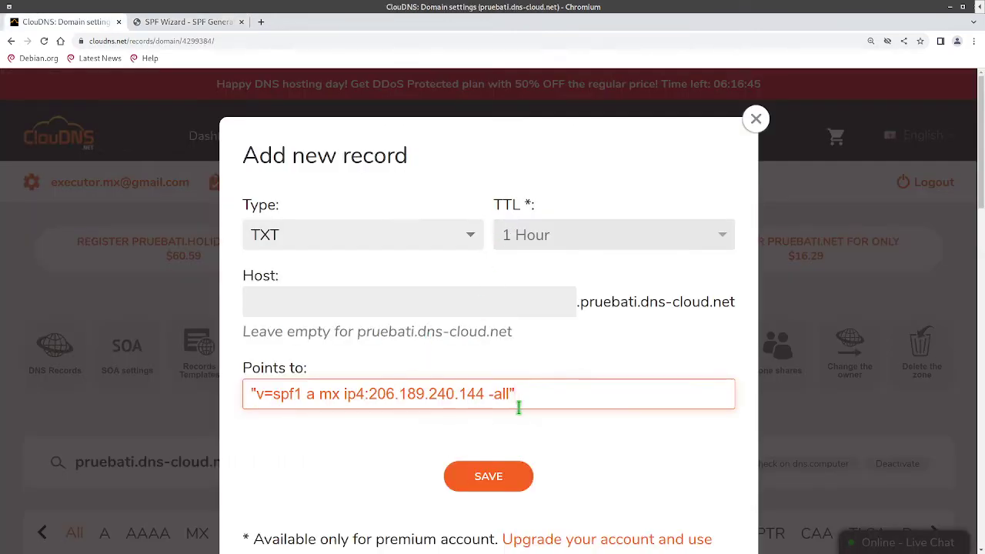
Save the SPF TXT record and check its row 'v=spf1 a mx ip4:206.189.240.144 -all'.
{"action": "left_click", "coordinate": [500, 475]}
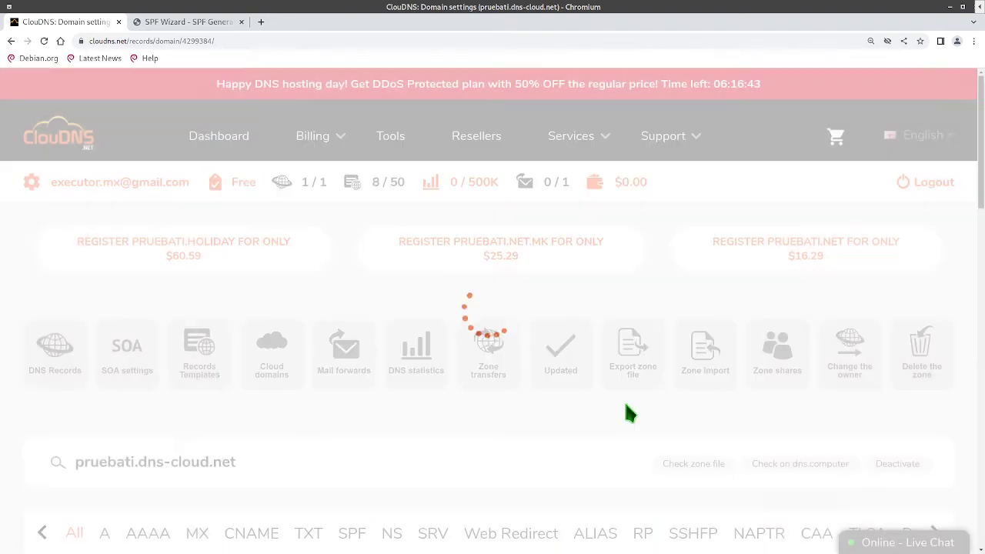
{"action": "scroll", "coordinate": [377, 398], "scroll_direction": "down", "scroll_amount": 1}
{"action": "scroll", "coordinate": [373, 397], "scroll_direction": "down", "scroll_amount": 5}
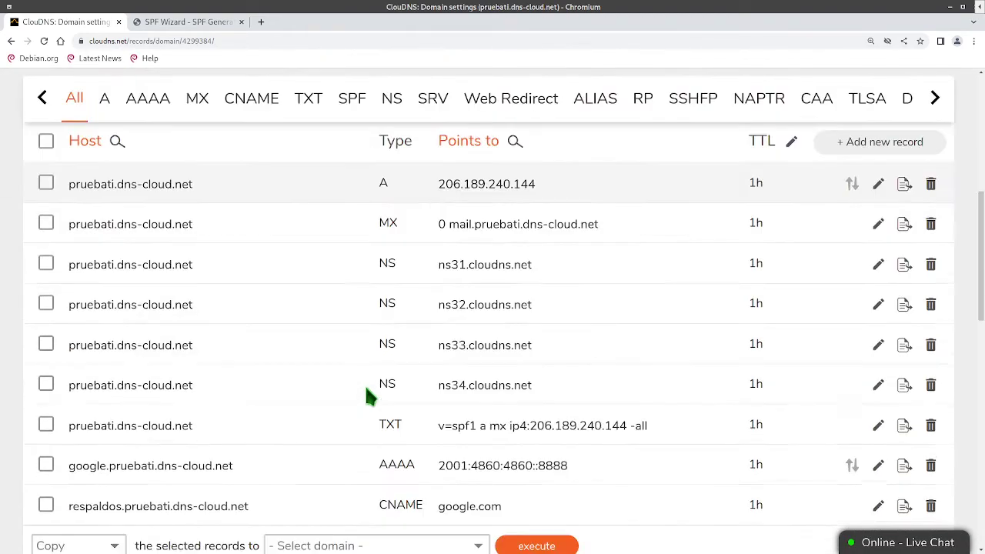
{"action": "scroll", "coordinate": [368, 396], "scroll_direction": "down", "scroll_amount": 2}
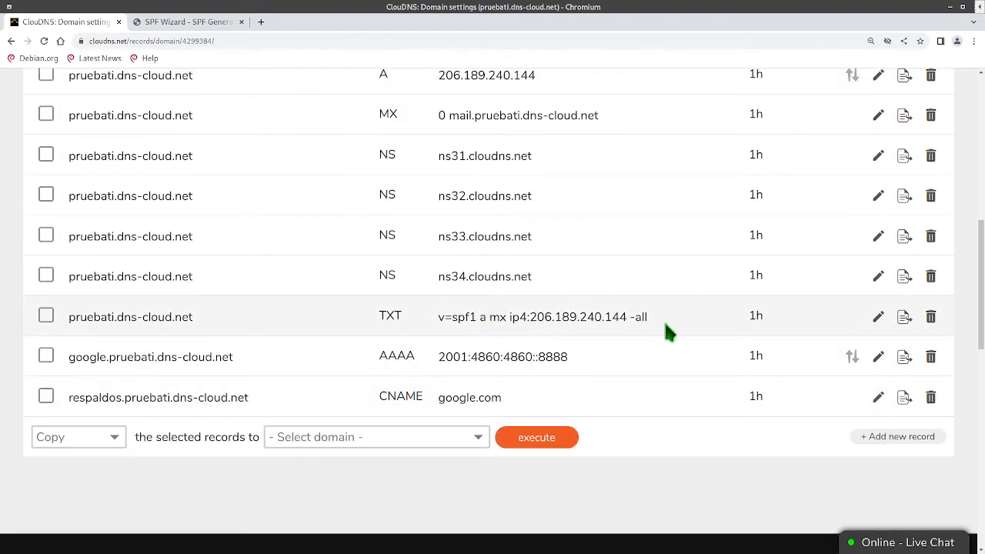
{"action": "mouse_move", "coordinate": [663, 319]}
{"action": "left_mouse_down"}
{"action": "mouse_move", "coordinate": [295, 332]}
{"action": "mouse_move", "coordinate": [37, 317]}
{"action": "left_mouse_up"}
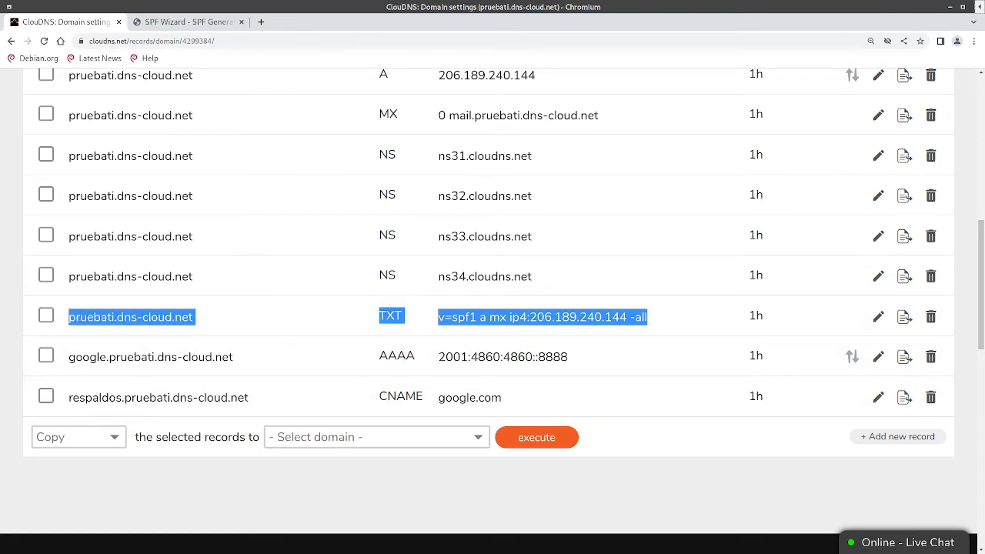
{"action": "key", "text": "alt+Tab"}
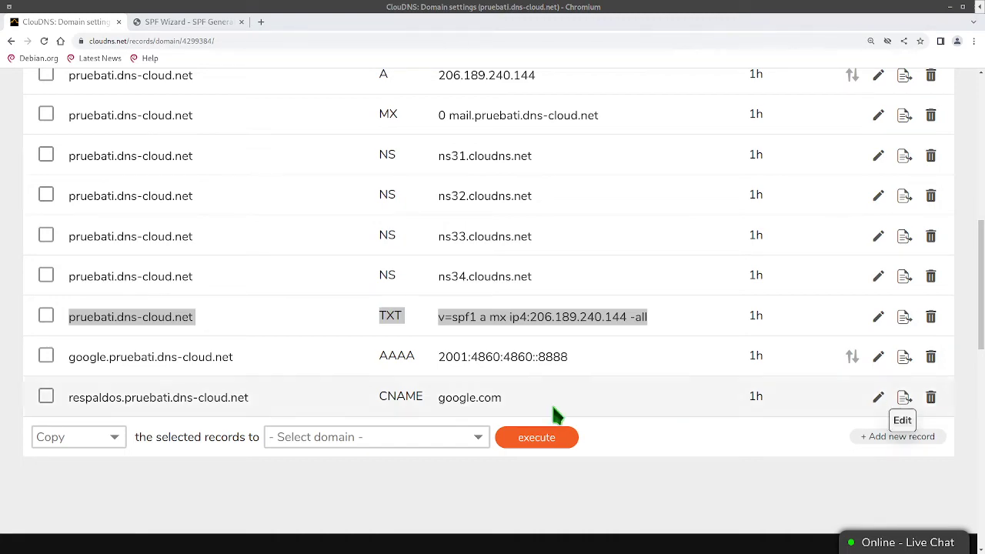
{"action": "scroll", "coordinate": [787, 378], "scroll_direction": "up", "scroll_amount": 4}
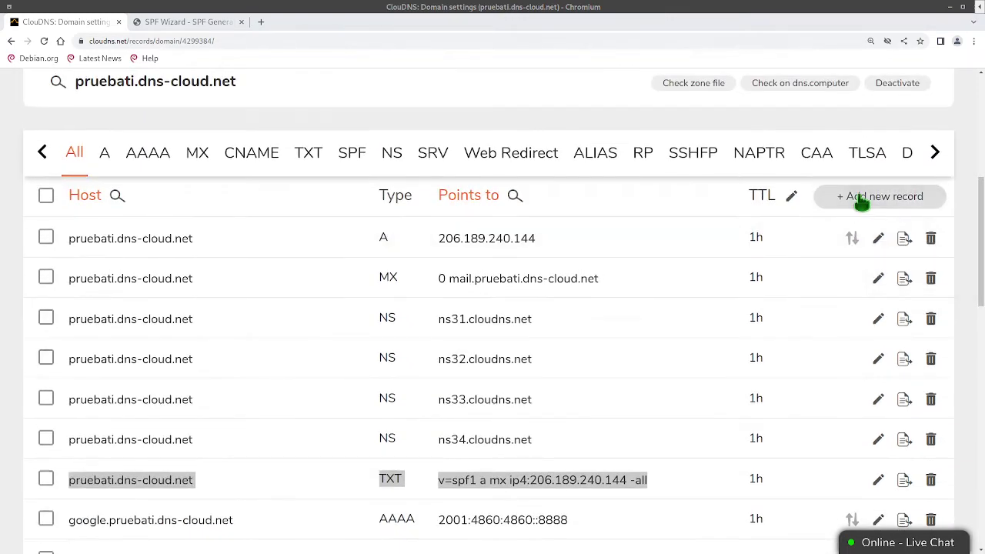
Start a TXT record with host _dmarc and paste the DMARC policy value.
{"action": "left_click", "coordinate": [868, 196]}
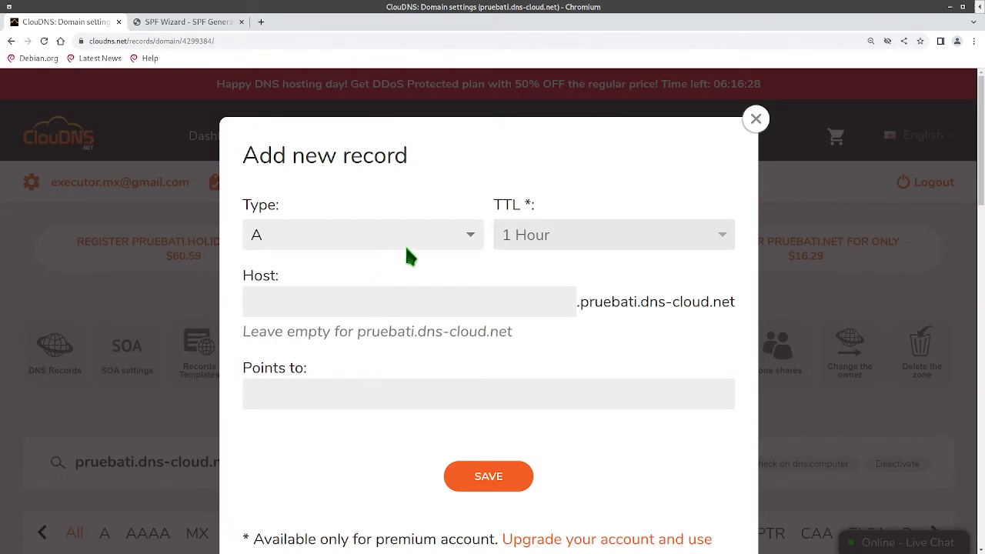
{"action": "left_click", "coordinate": [424, 240]}
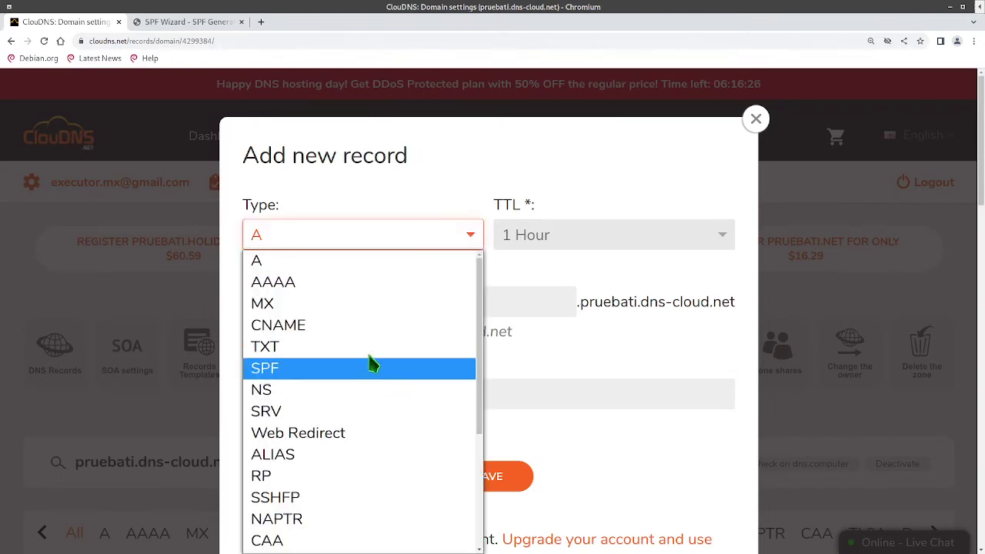
{"action": "left_click", "coordinate": [371, 348]}
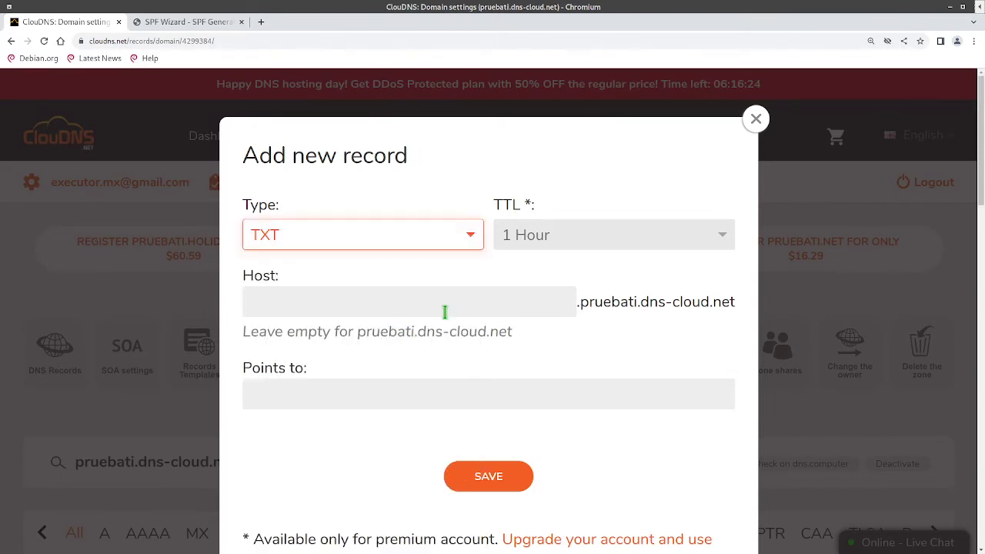
{"action": "left_click", "coordinate": [445, 312]}
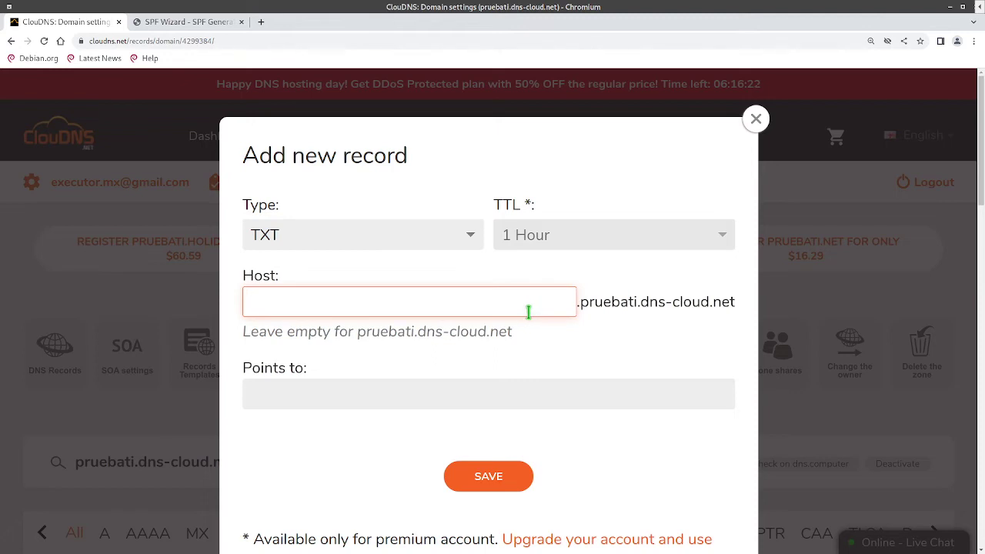
{"action": "type", "text": "_dmarc"}
{"action": "left_click", "coordinate": [512, 392]}
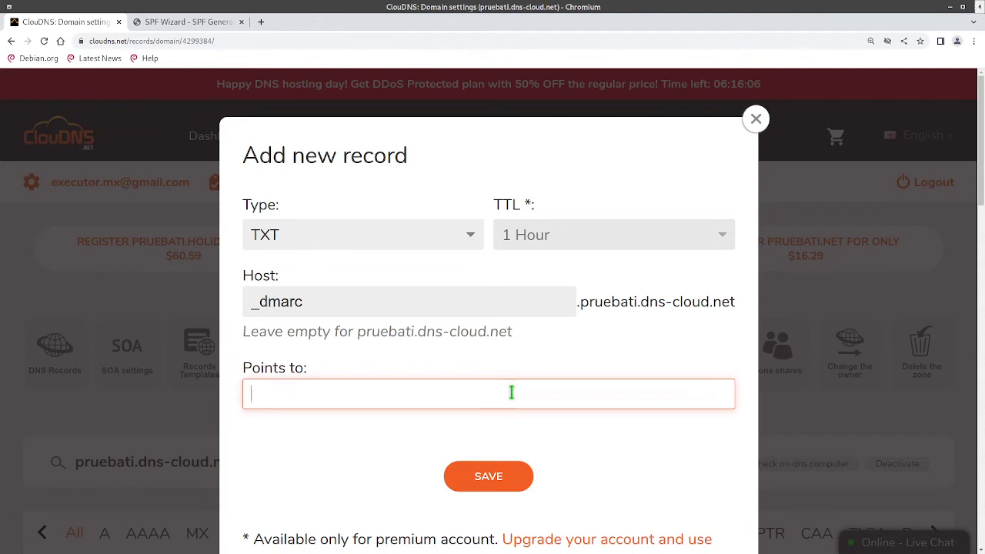
{"action": "type", "text": "\"v=DMARC1; p=quarantine; pct=100\""}
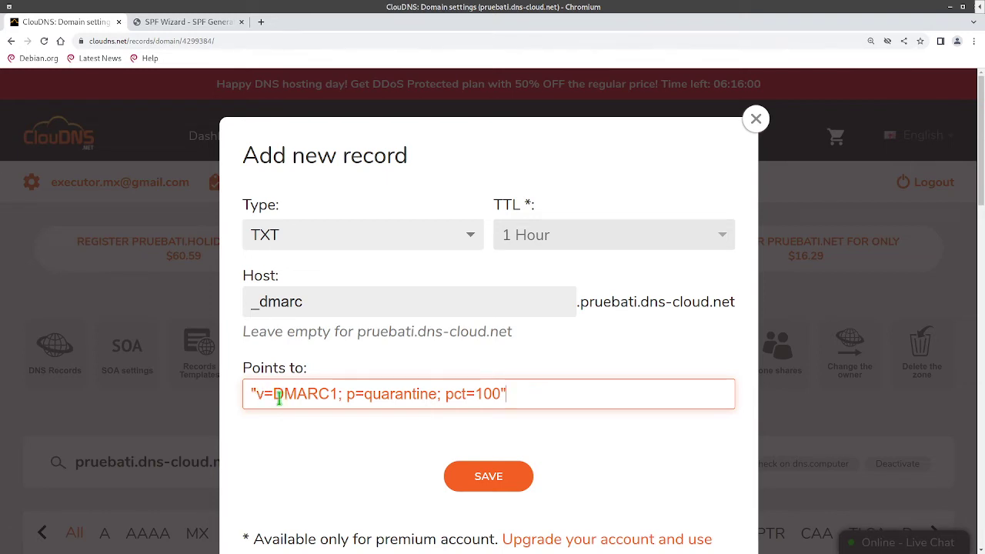
Review 'v=DMARC1; p=quarantine; pct=100' and save the _dmarc record.
{"action": "left_click_drag", "start_coordinate": [340, 396], "coordinate": [264, 393]}
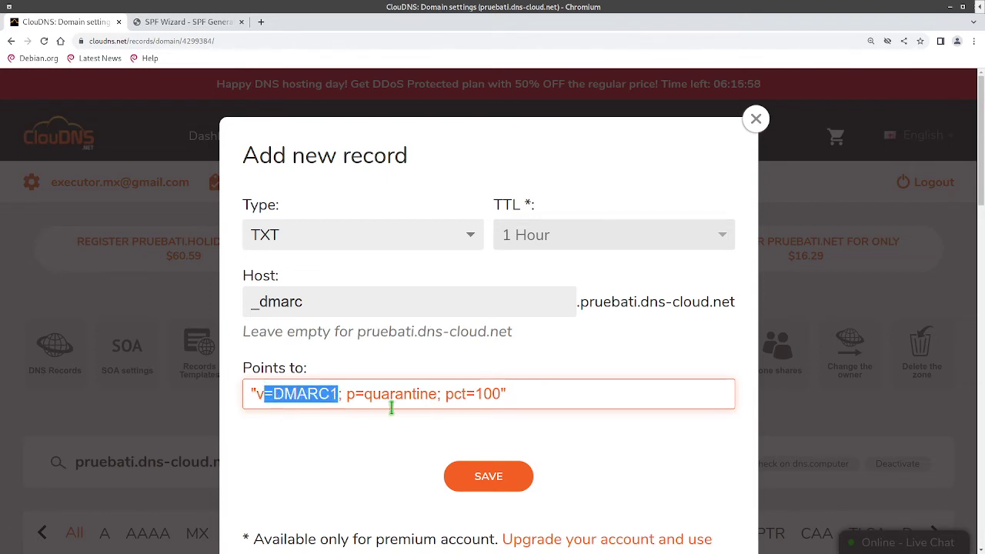
{"action": "left_click_drag", "start_coordinate": [347, 396], "coordinate": [435, 398]}
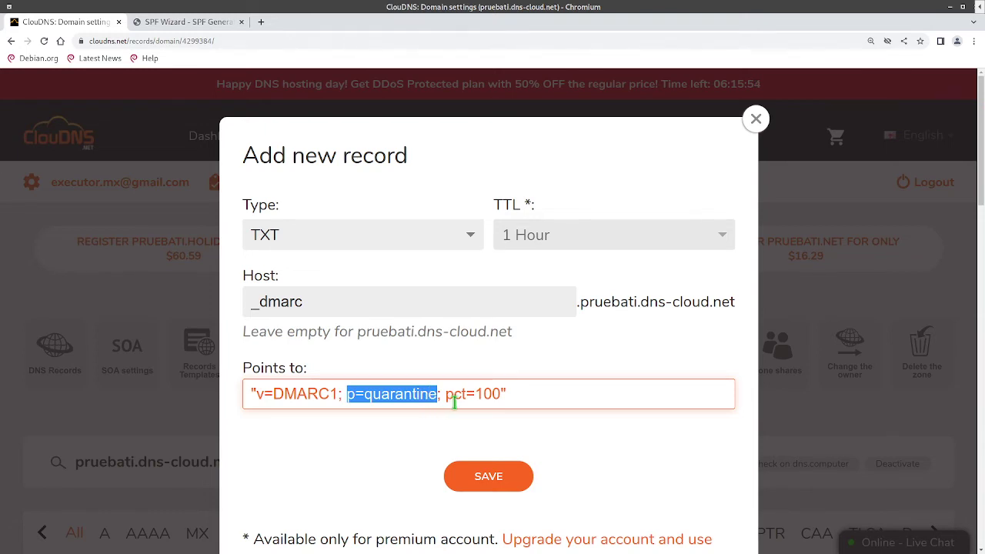
{"action": "left_click_drag", "start_coordinate": [445, 395], "coordinate": [506, 395]}
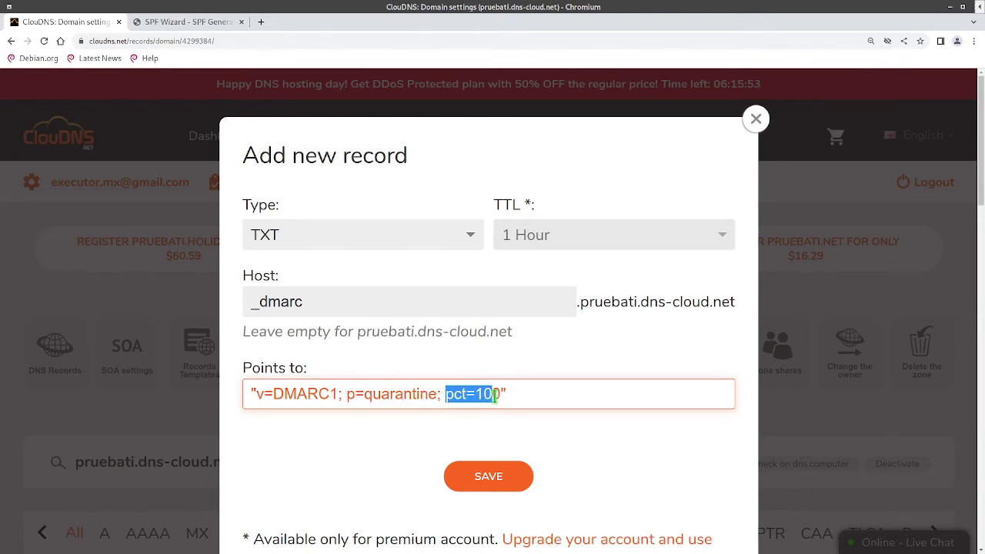
{"action": "left_click", "coordinate": [574, 435]}
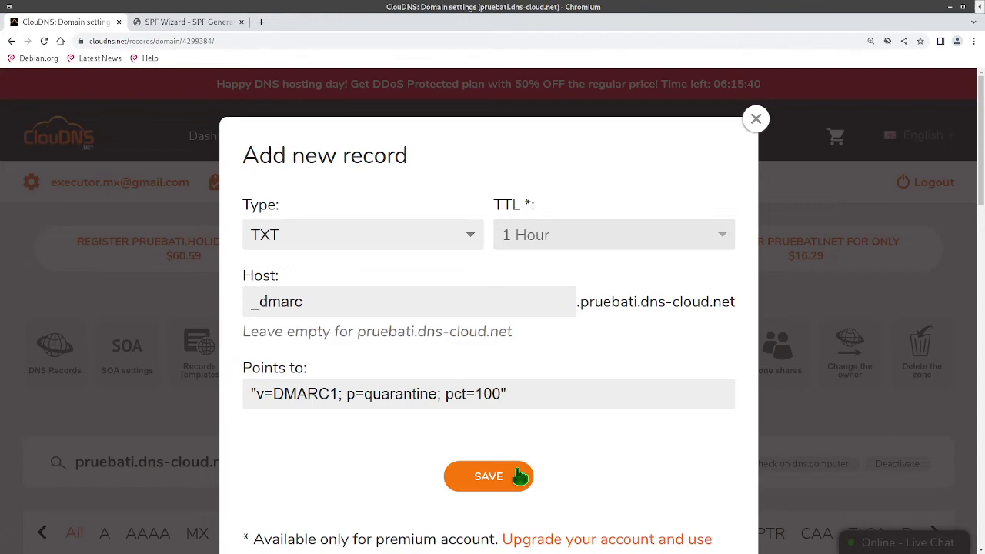
{"action": "left_click", "coordinate": [520, 476]}
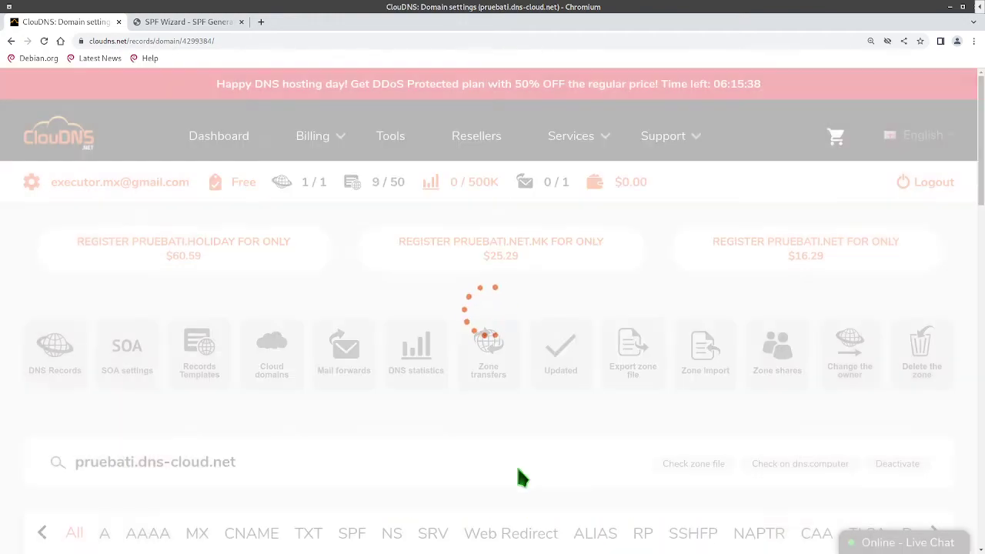
Review the saved _dmarc TXT record in the records list, highlighting its p=quarantine policy.
{"action": "scroll", "coordinate": [506, 443], "scroll_direction": "down", "scroll_amount": 2}
{"action": "scroll", "coordinate": [462, 351], "scroll_direction": "down", "scroll_amount": 3}
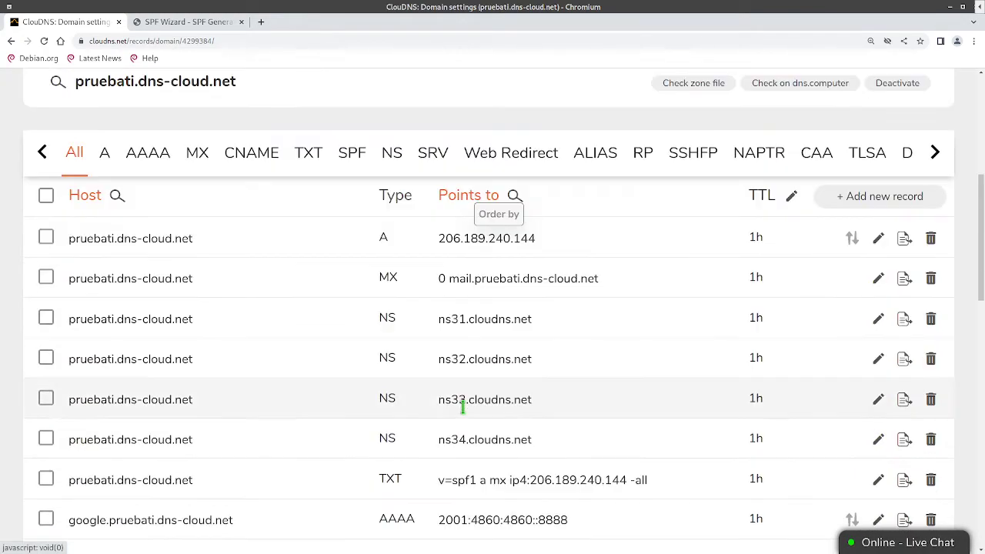
{"action": "scroll", "coordinate": [465, 384], "scroll_direction": "down", "scroll_amount": 2}
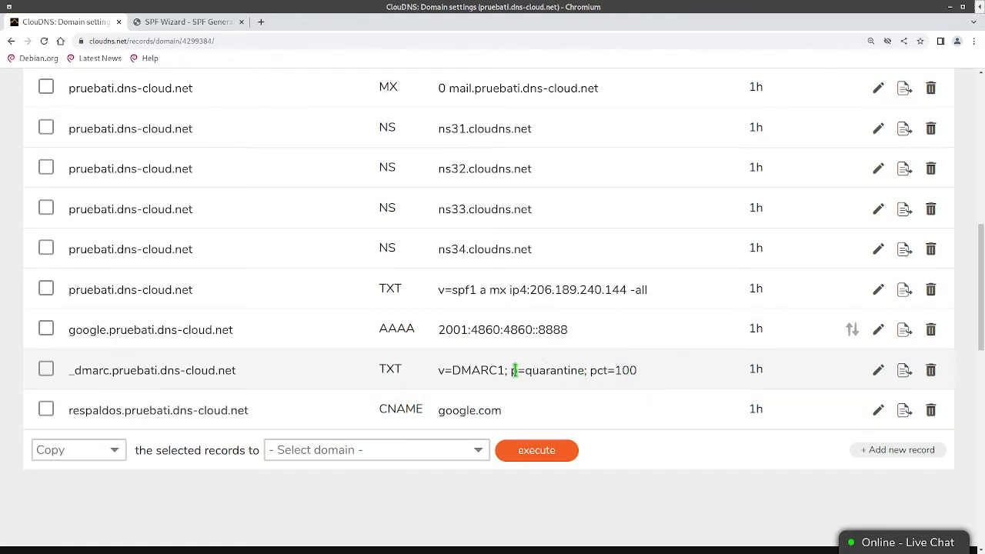
{"action": "left_click_drag", "start_coordinate": [513, 370], "coordinate": [587, 371]}
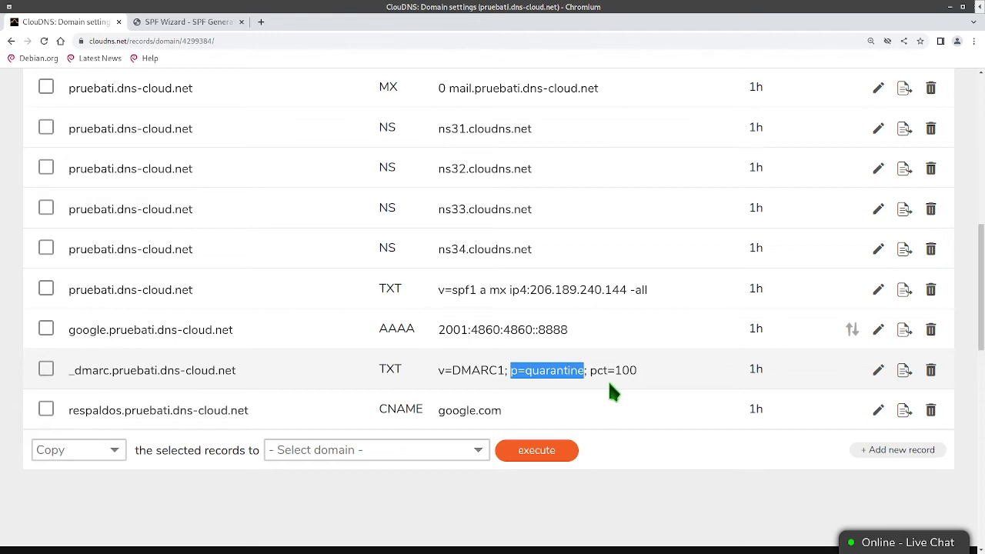
{"action": "key", "text": "alt+Tab"}
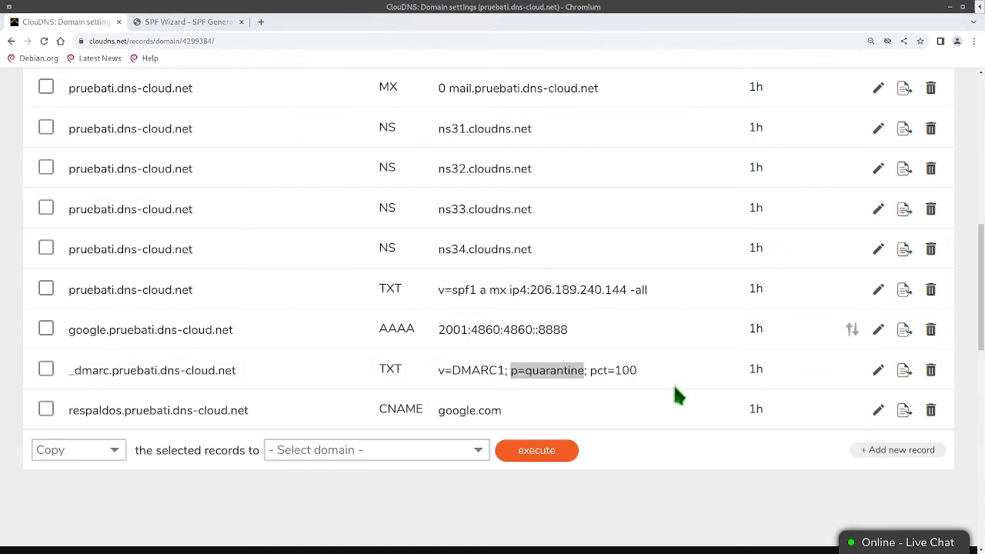
{"action": "scroll", "coordinate": [769, 308], "scroll_direction": "up", "scroll_amount": 3}
Add and save a TXT record with host _domainkey and value "t=y; o=~;".
{"action": "left_click", "coordinate": [881, 141]}
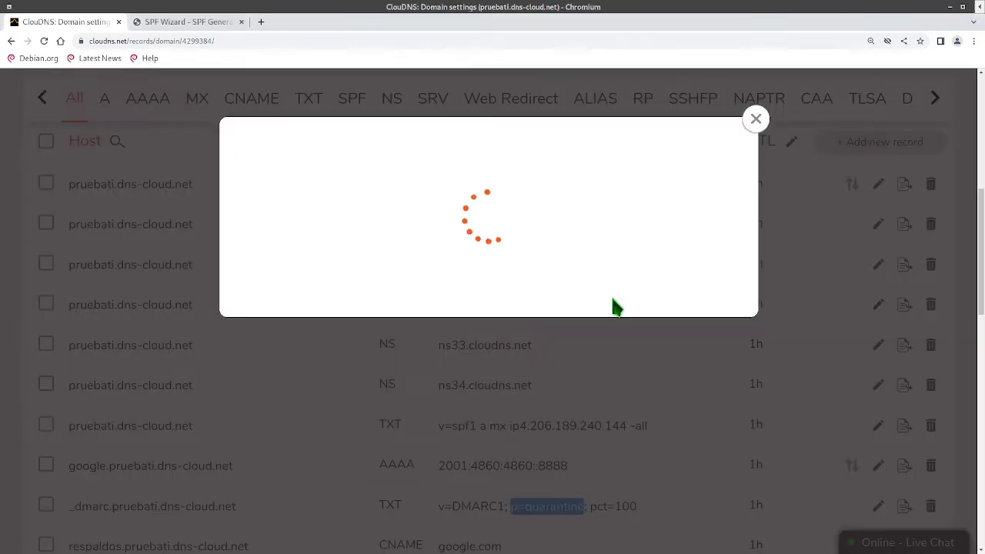
{"action": "left_click", "coordinate": [404, 245]}
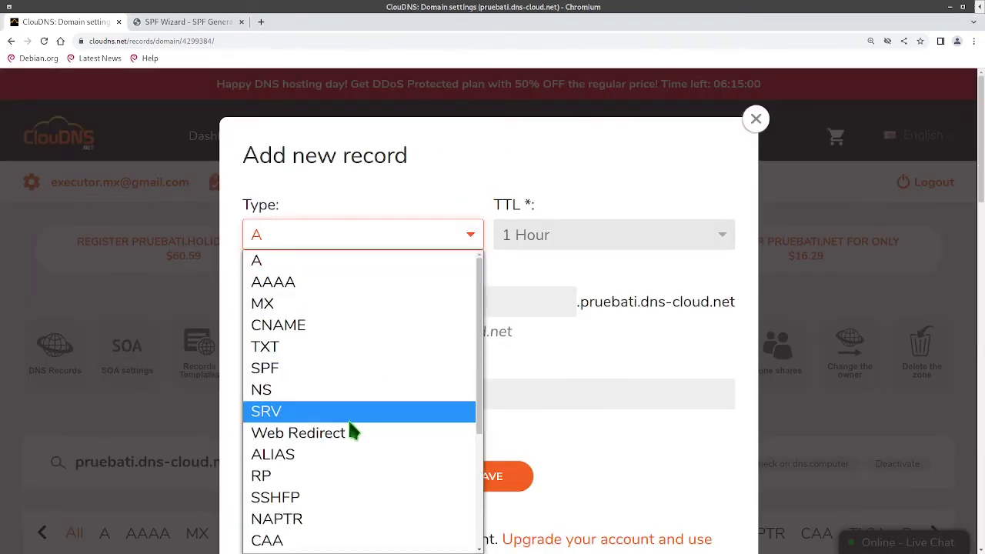
{"action": "left_click", "coordinate": [342, 352]}
{"action": "left_click", "coordinate": [351, 385]}
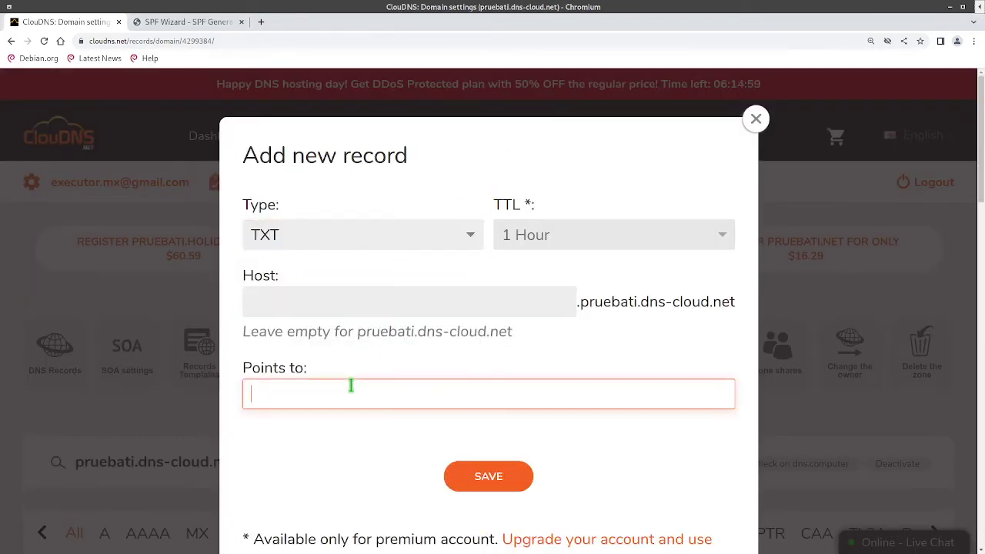
{"action": "left_click", "coordinate": [377, 305]}
{"action": "type", "text": "_"}
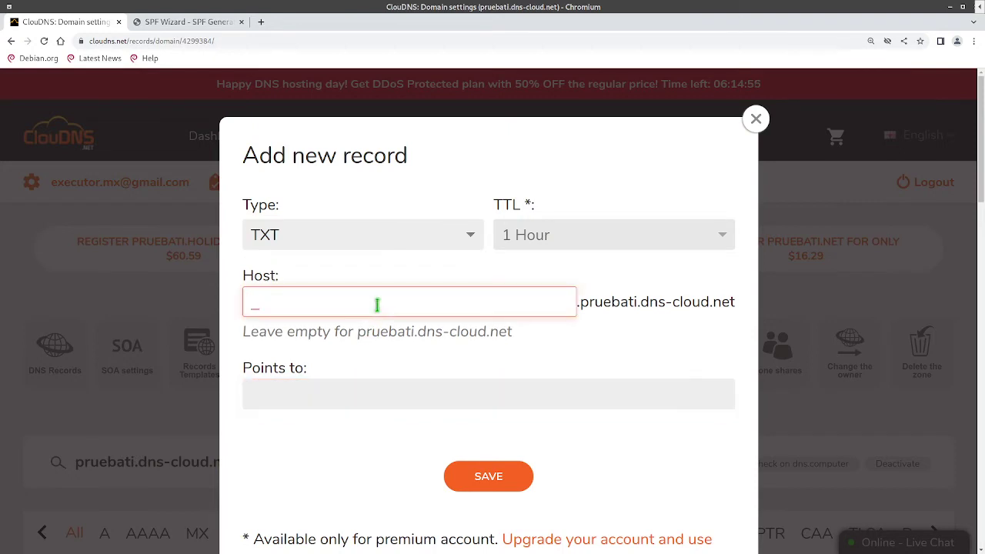
{"action": "type", "text": "d"}
{"action": "type", "text": "omainkey"}
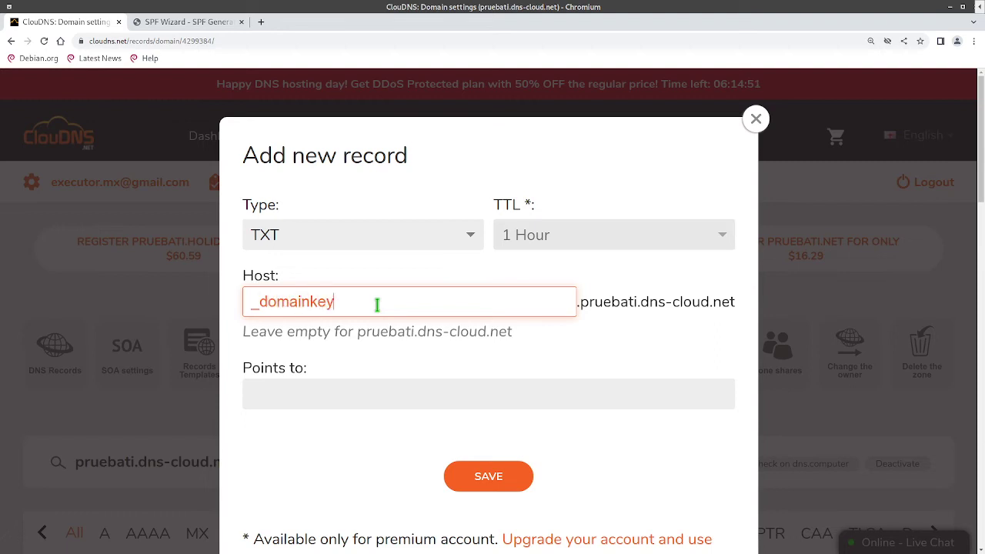
{"action": "key", "text": "Tab"}
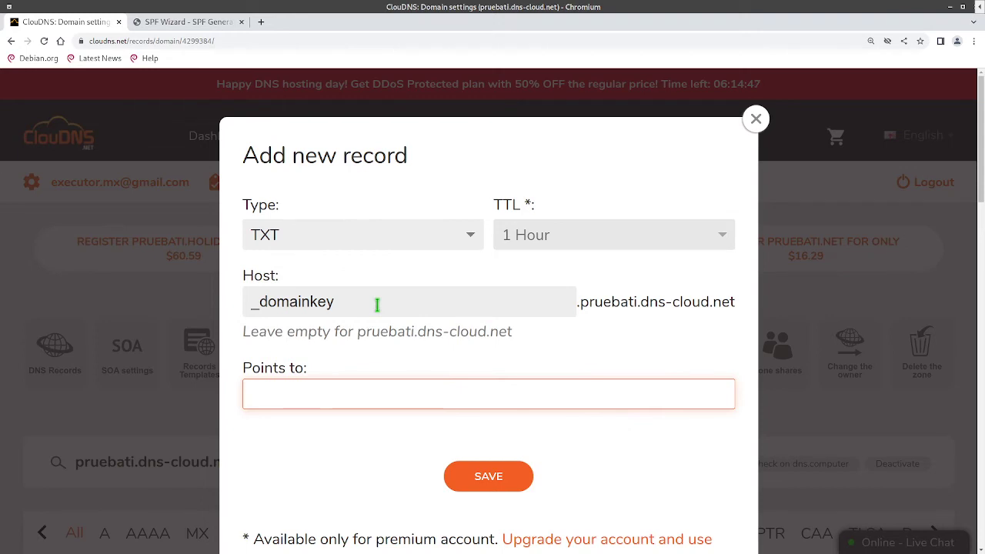
{"action": "type", "text": "\"t=y; o=~;\""}
{"action": "left_click", "coordinate": [504, 480]}
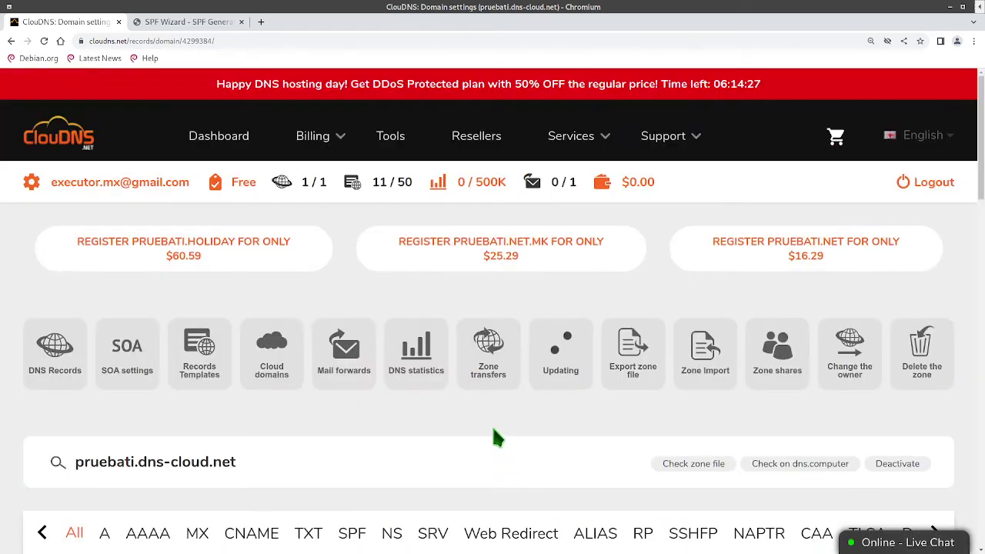
Check the _domainkey and _dmarc TXT rows in the records table, then start another new record.
{"action": "scroll", "coordinate": [492, 424], "scroll_direction": "down", "scroll_amount": 5}
{"action": "scroll", "coordinate": [494, 426], "scroll_direction": "down", "scroll_amount": 2}
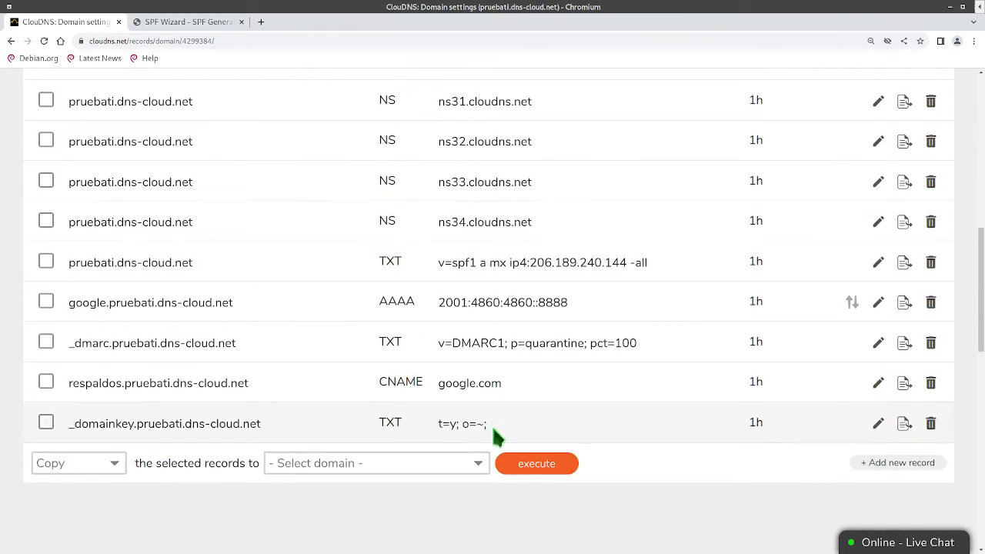
{"action": "double_click", "coordinate": [391, 423]}
{"action": "left_click_drag", "start_coordinate": [385, 342], "coordinate": [412, 348]}
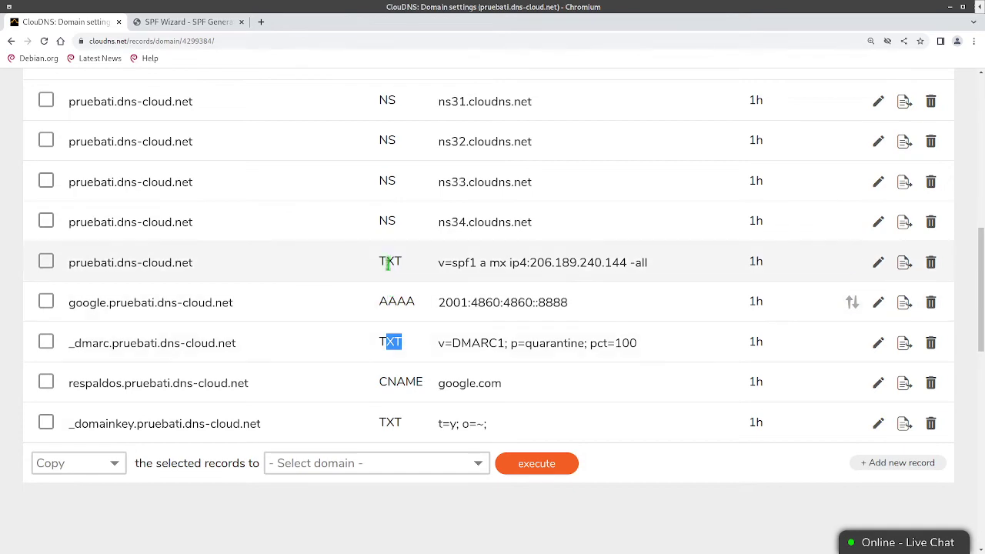
{"action": "left_click_drag", "start_coordinate": [385, 263], "coordinate": [406, 267]}
{"action": "scroll", "coordinate": [634, 416], "scroll_direction": "up", "scroll_amount": 1}
{"action": "scroll", "coordinate": [637, 420], "scroll_direction": "up", "scroll_amount": 4}
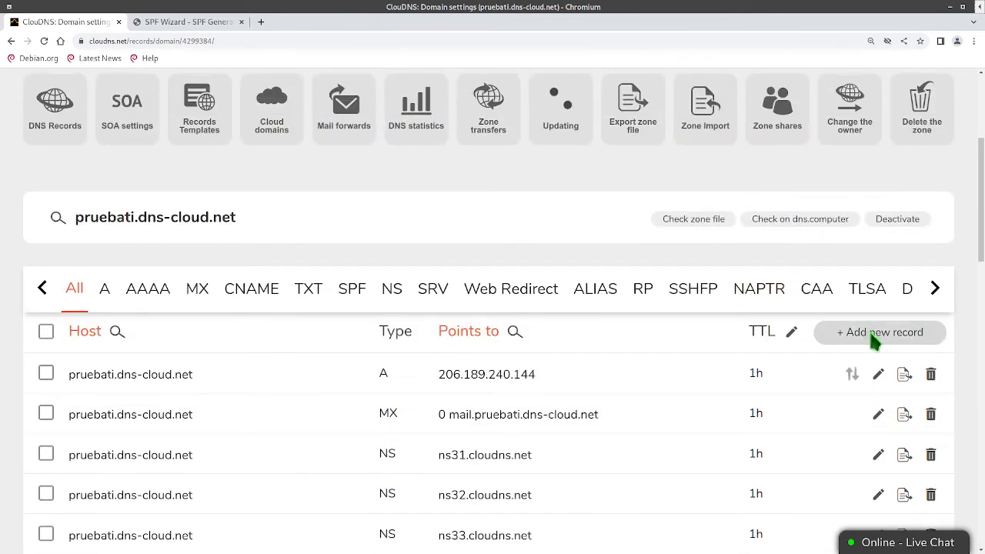
{"action": "left_click", "coordinate": [872, 338]}
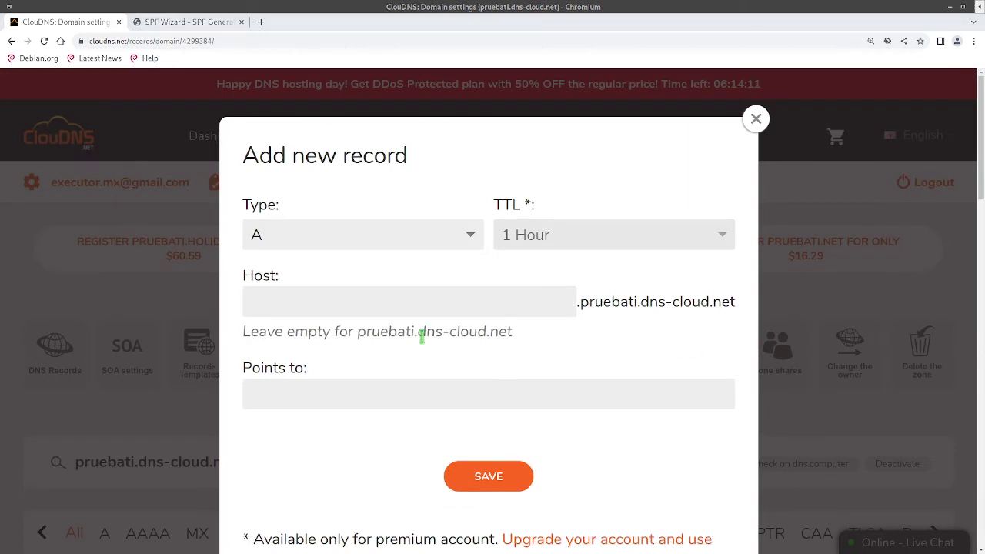
Set the new record's type to TXT and its host to mail._domainkey, adding the missing dot.
{"action": "left_click", "coordinate": [416, 241]}
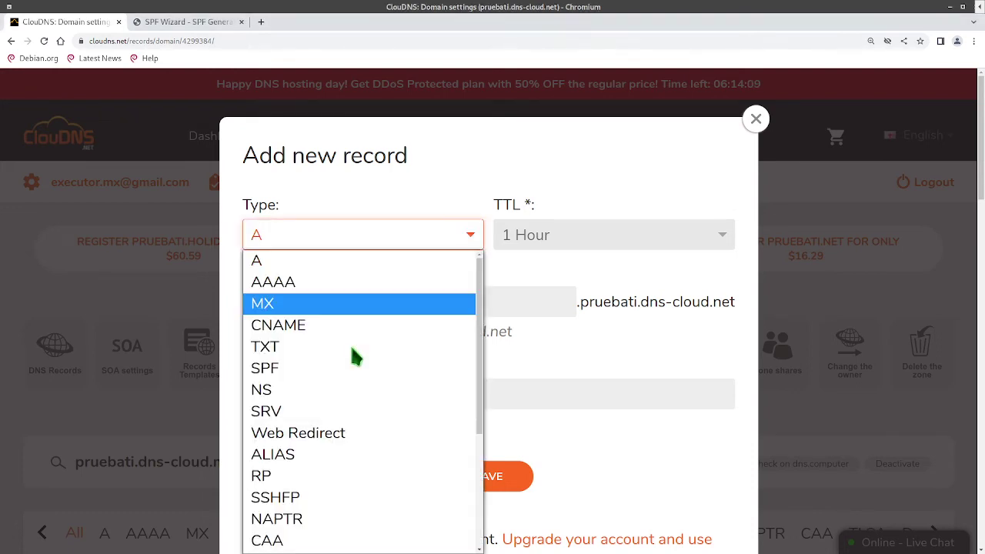
{"action": "left_click", "coordinate": [353, 347]}
{"action": "left_click", "coordinate": [477, 298]}
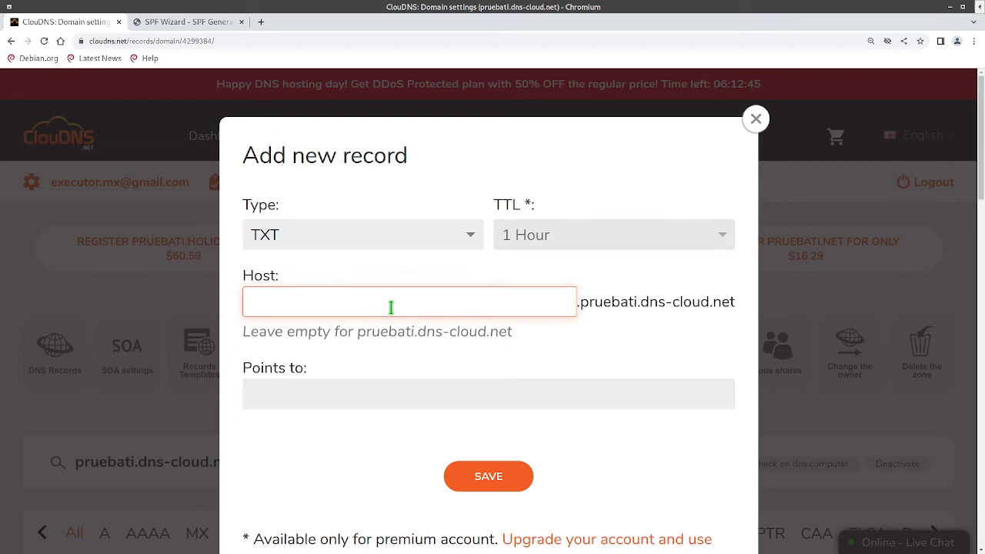
{"action": "type", "text": "mail"}
{"action": "type", "text": "_"}
{"action": "type", "text": "domainkey"}
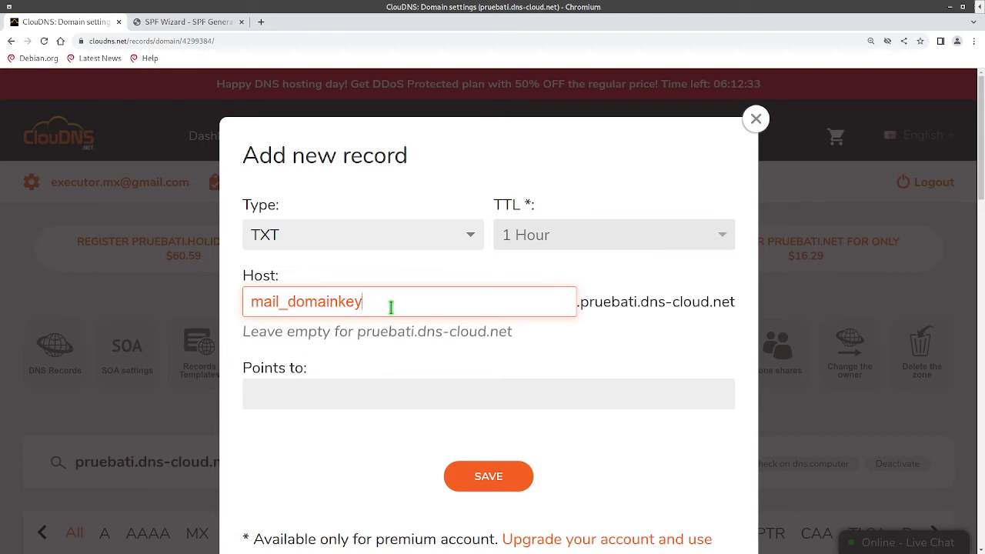
{"action": "key", "text": "Left"}
{"action": "key", "text": "Left"}
{"action": "key", "text": "Left"}
{"action": "type", "text": "."}
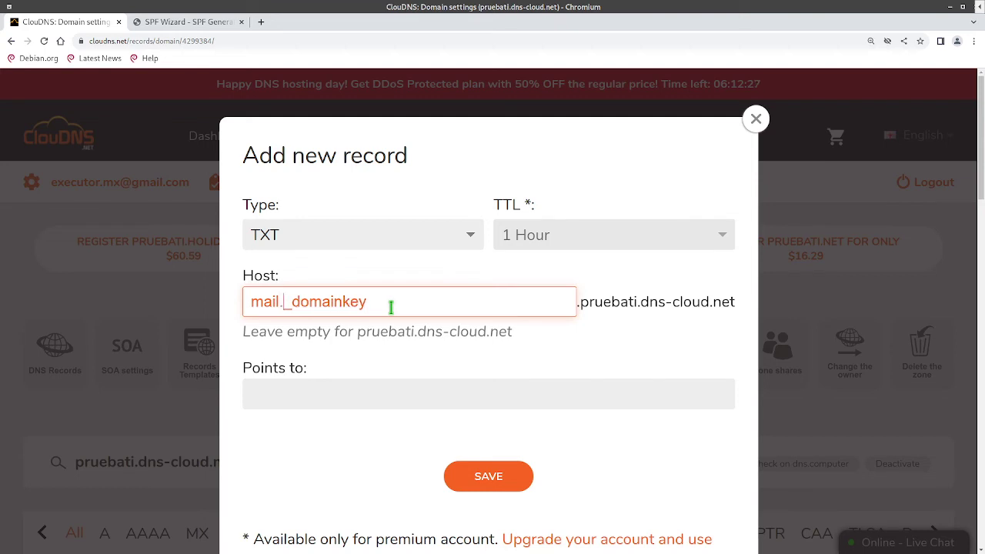
{"action": "key", "text": "Tab"}
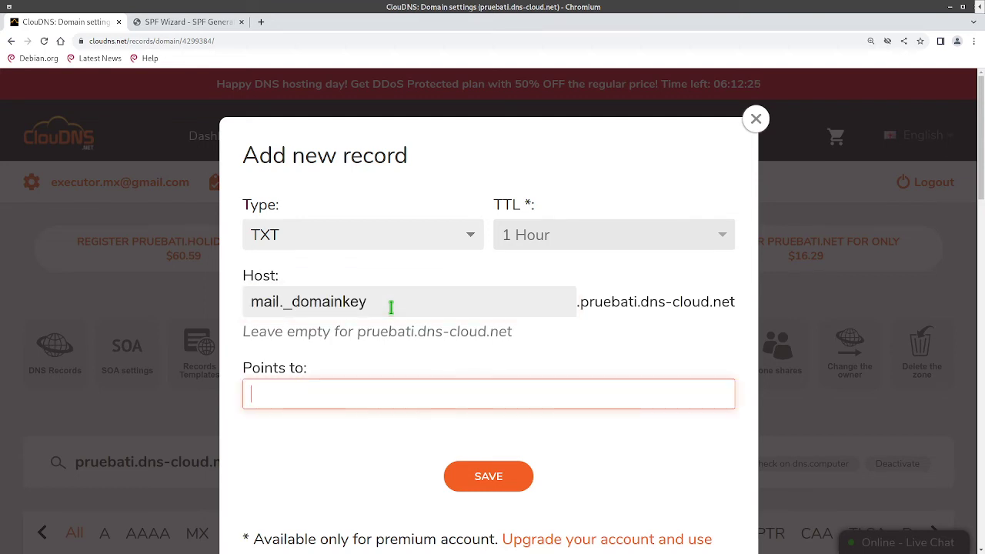
Replace the record value with the pasted DKIM public key (v=DKIM1; k=rsa; p=…).
{"action": "type", "text": "\"t=y; o=~;\""}
{"action": "key", "text": "ctrl+a"}
{"action": "key", "text": "BackSpace"}
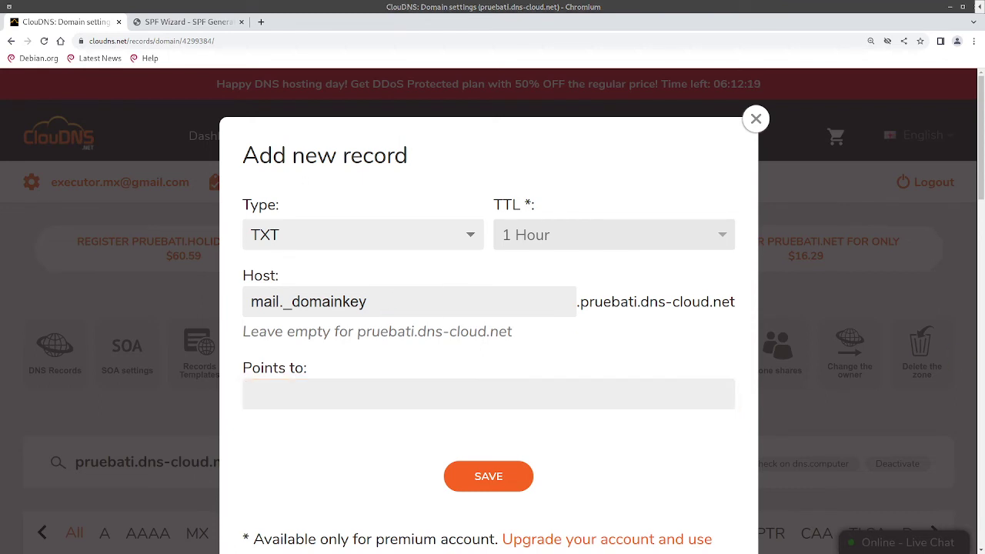
{"action": "key", "text": "alt+Tab"}
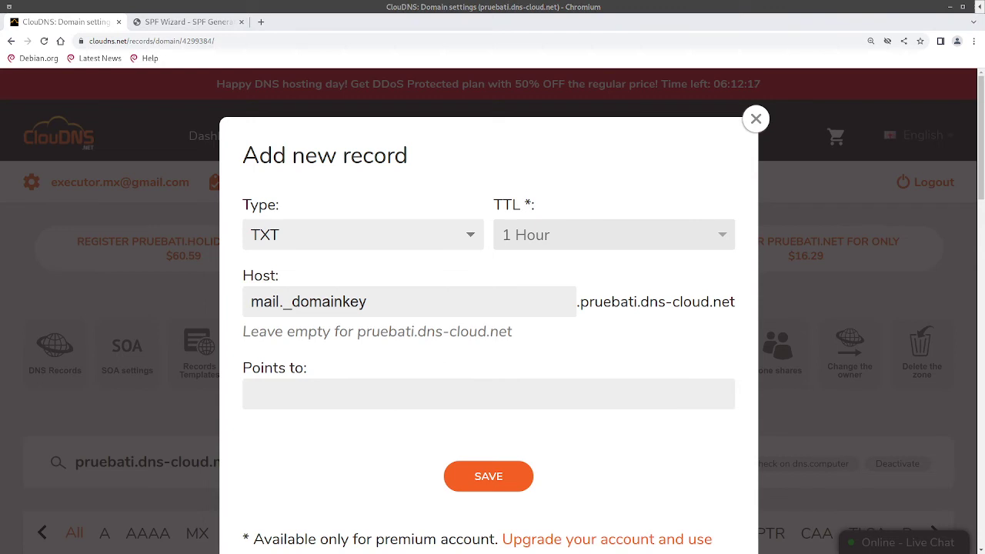
{"action": "left_click", "coordinate": [380, 396]}
{"action": "key", "text": "ctrl+v"}
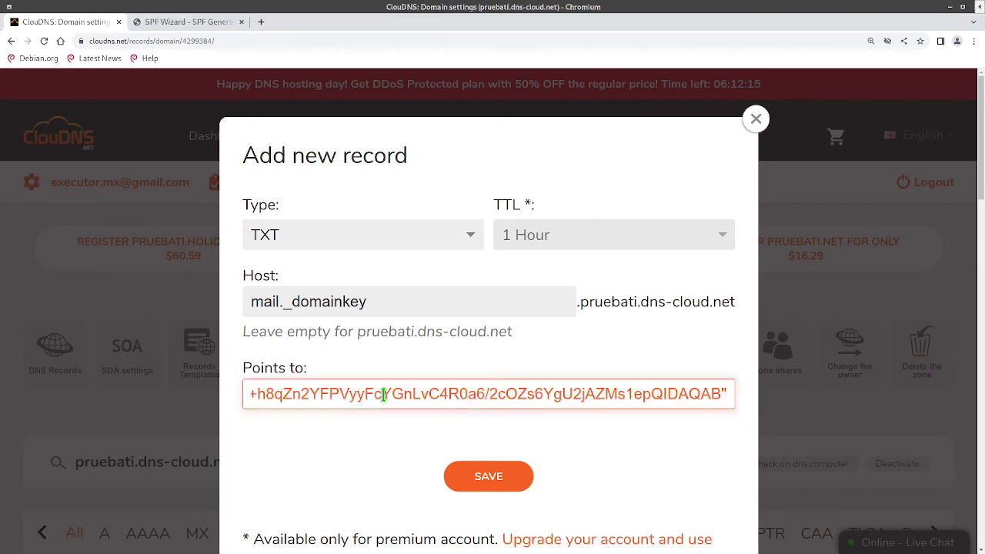
Review the DKIM key value end to end and save the mail._domainkey TXT record.
{"action": "key", "text": "Home"}
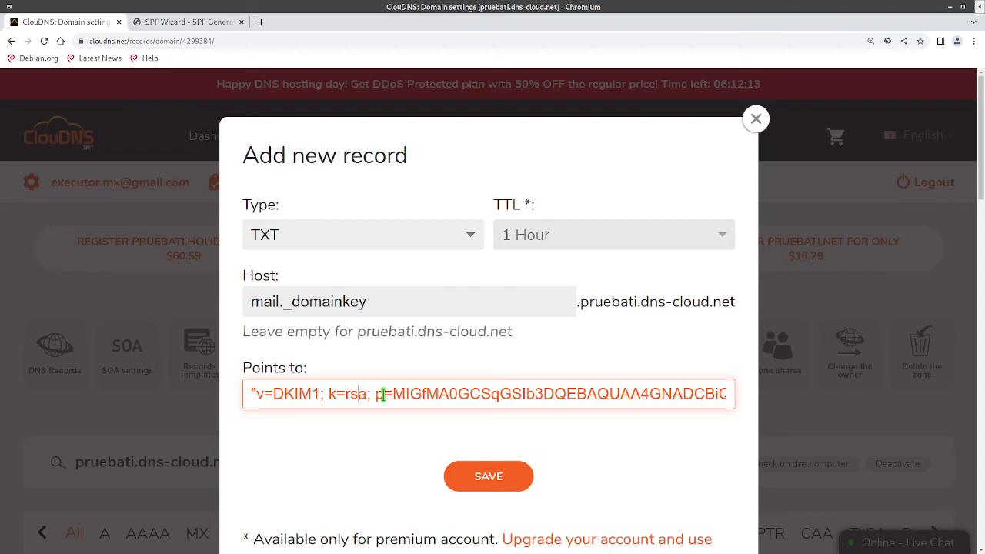
{"action": "key", "text": "Right"}
{"action": "key", "text": "Right"}
{"action": "key", "text": "Right"}
{"action": "key", "text": "Right"}
{"action": "key", "text": "Right"}
{"action": "key", "text": "shift+End"}
{"action": "key", "text": "shift+Left"}
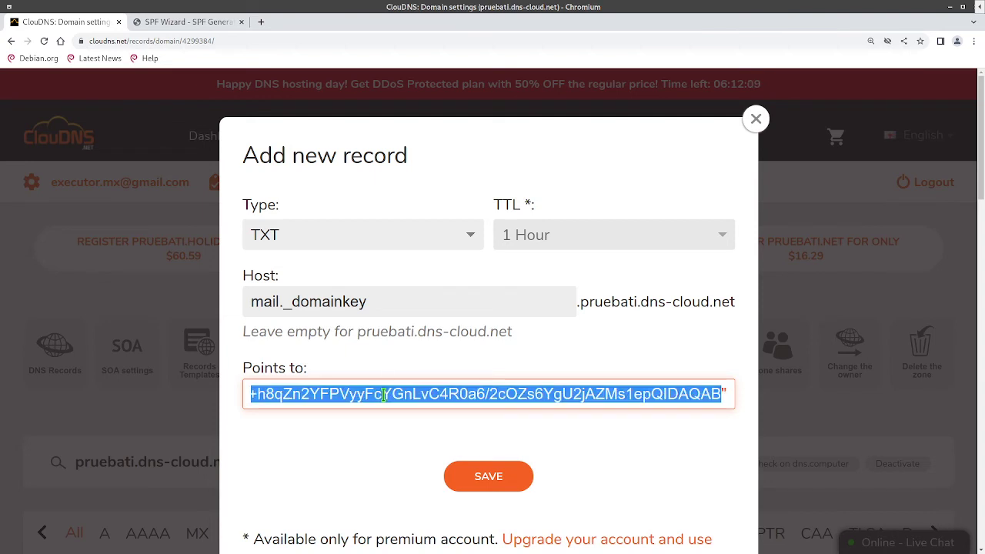
{"action": "key", "text": "Left"}
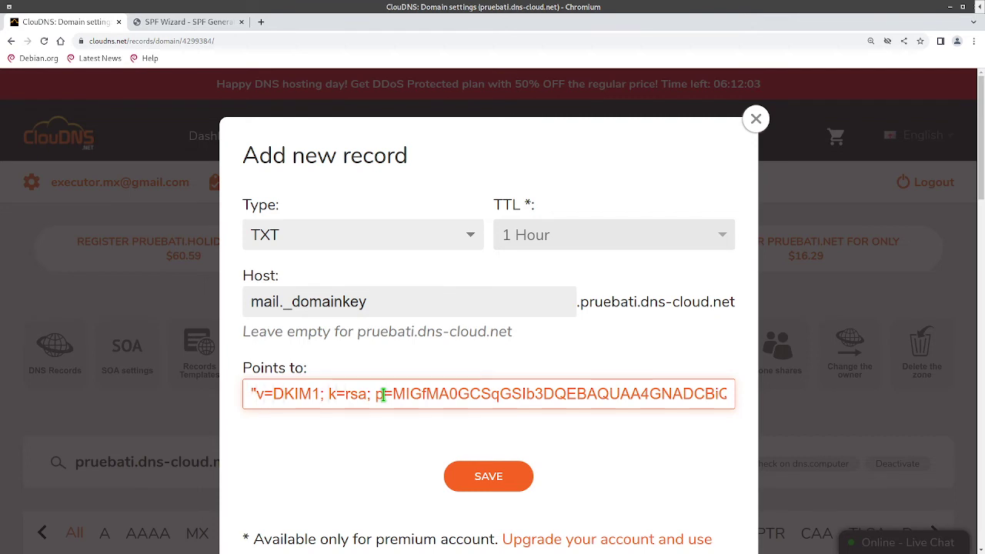
{"action": "key", "text": "Right"}
{"action": "key", "text": "Right"}
{"action": "key", "text": "Right"}
{"action": "key", "text": "Left"}
{"action": "key", "text": "Left"}
{"action": "key", "text": "Left"}
{"action": "key", "text": "Right"}
{"action": "key", "text": "Right"}
{"action": "key", "text": "Right"}
{"action": "key", "text": "Right"}
{"action": "key", "text": "Right"}
{"action": "key", "text": "Right"}
{"action": "key", "text": "shift+End"}
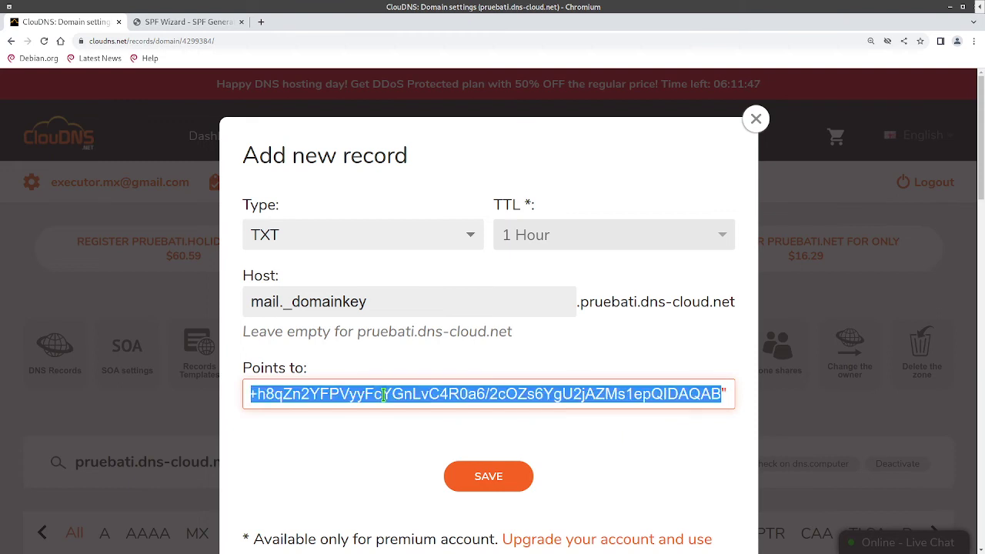
{"action": "key", "text": "Home"}
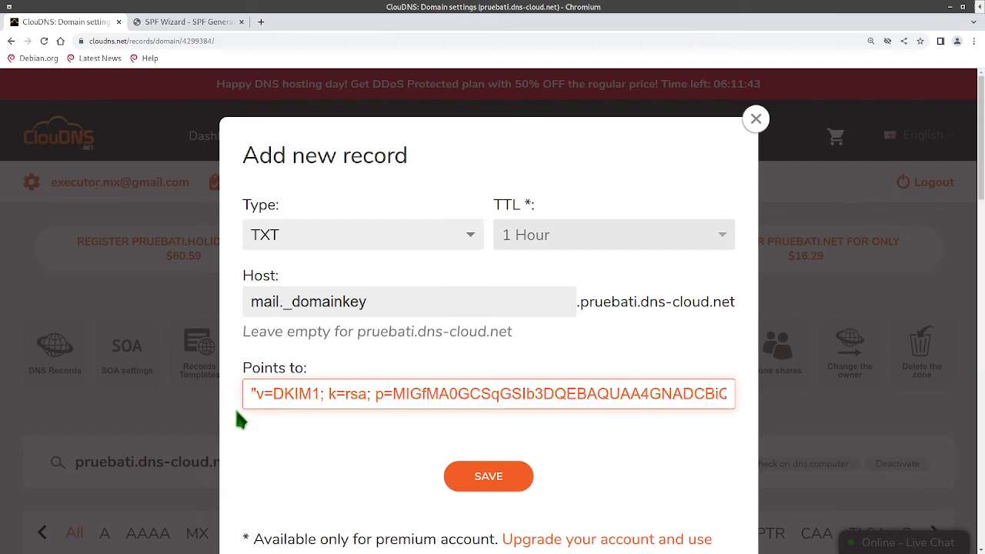
{"action": "key", "text": "End"}
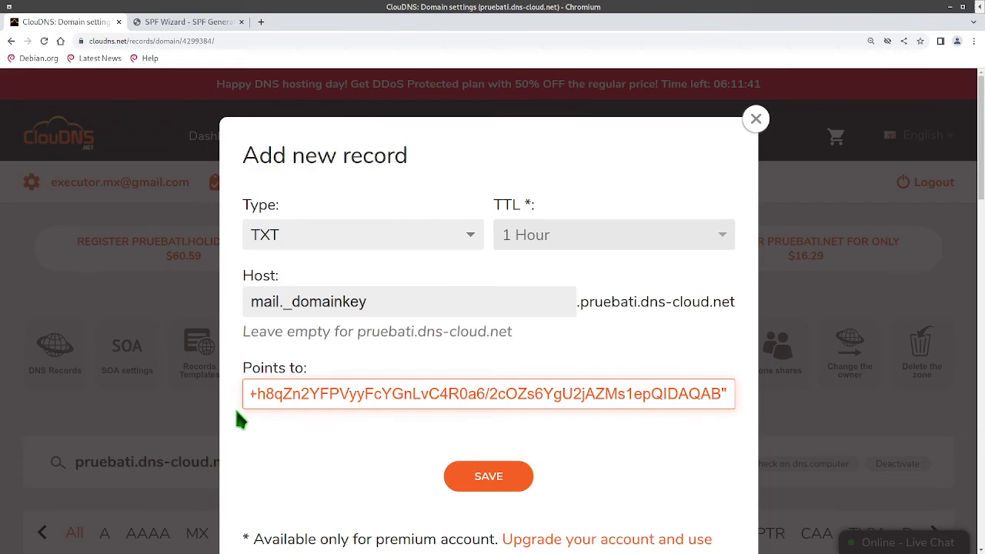
{"action": "left_click", "coordinate": [483, 478]}
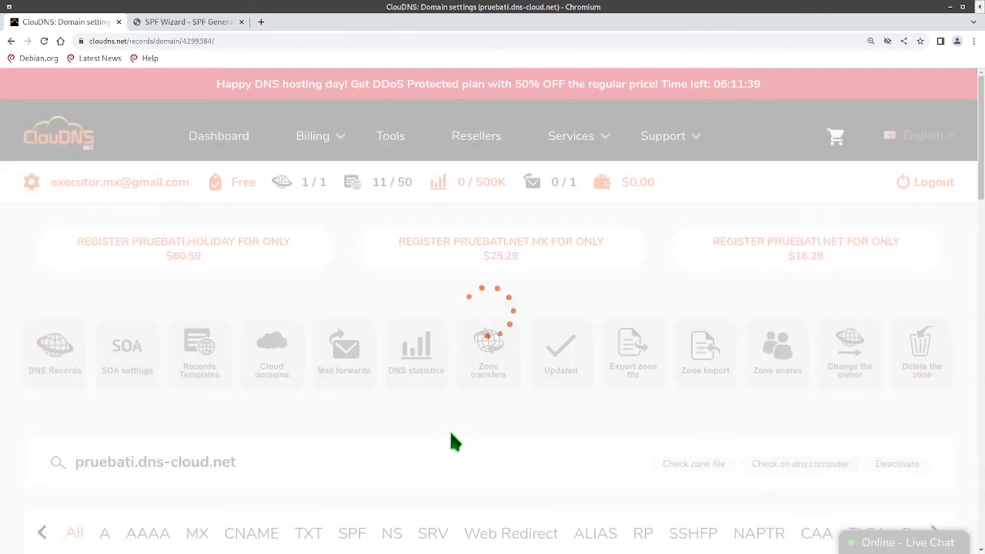
{"action": "scroll", "coordinate": [370, 432], "scroll_direction": "down", "scroll_amount": 7}
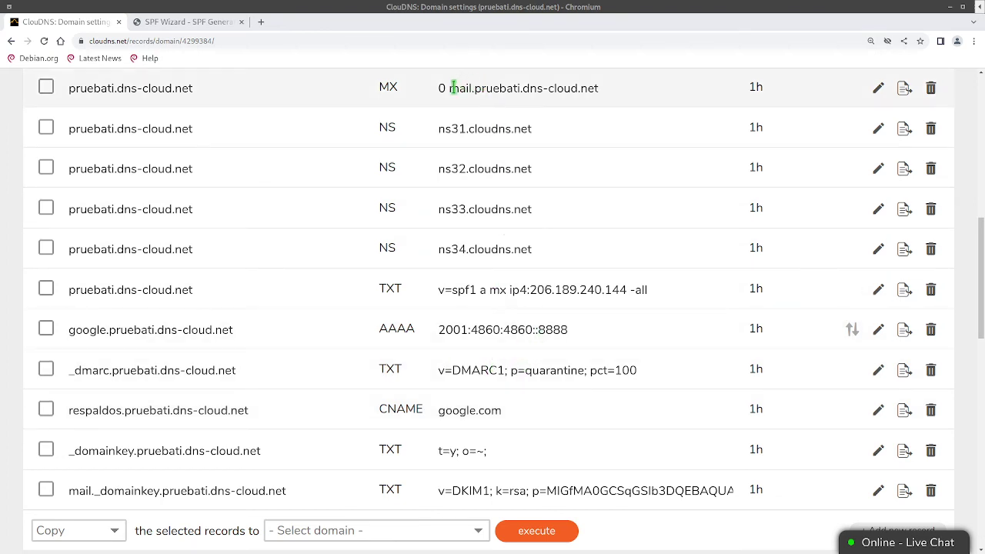
{"action": "left_click_drag", "start_coordinate": [450, 88], "coordinate": [438, 88]}
{"action": "mouse_move", "coordinate": [507, 108]}
{"action": "left_mouse_down"}
{"action": "mouse_move", "coordinate": [593, 91]}
{"action": "mouse_move", "coordinate": [449, 90]}
{"action": "left_mouse_up"}
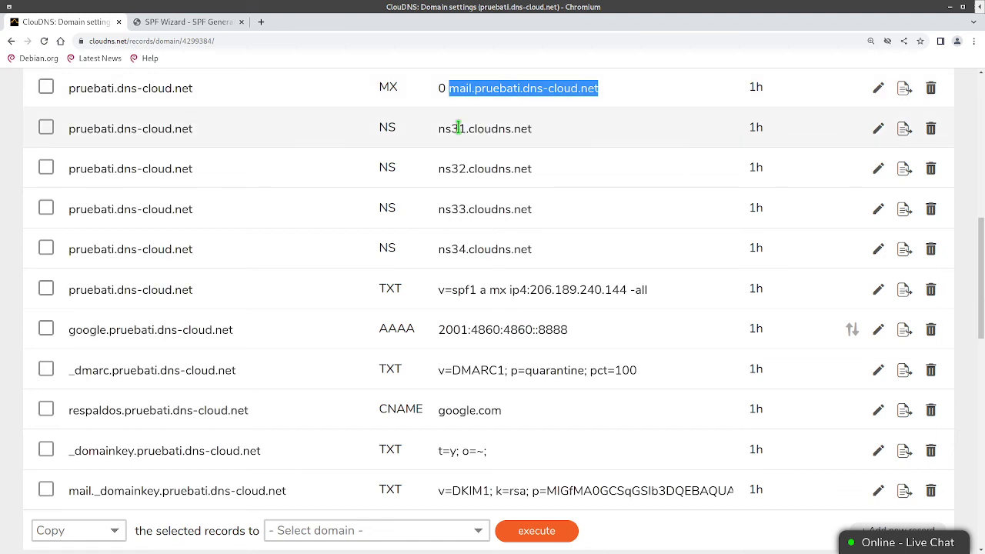
{"action": "scroll", "coordinate": [624, 273], "scroll_direction": "up", "scroll_amount": 1}
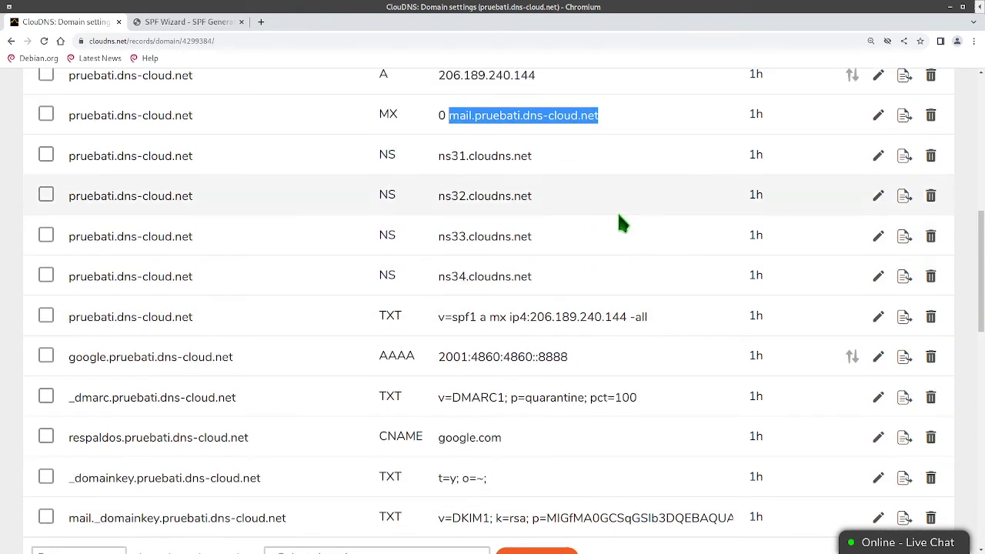
{"action": "scroll", "coordinate": [692, 208], "scroll_direction": "up", "scroll_amount": 2}
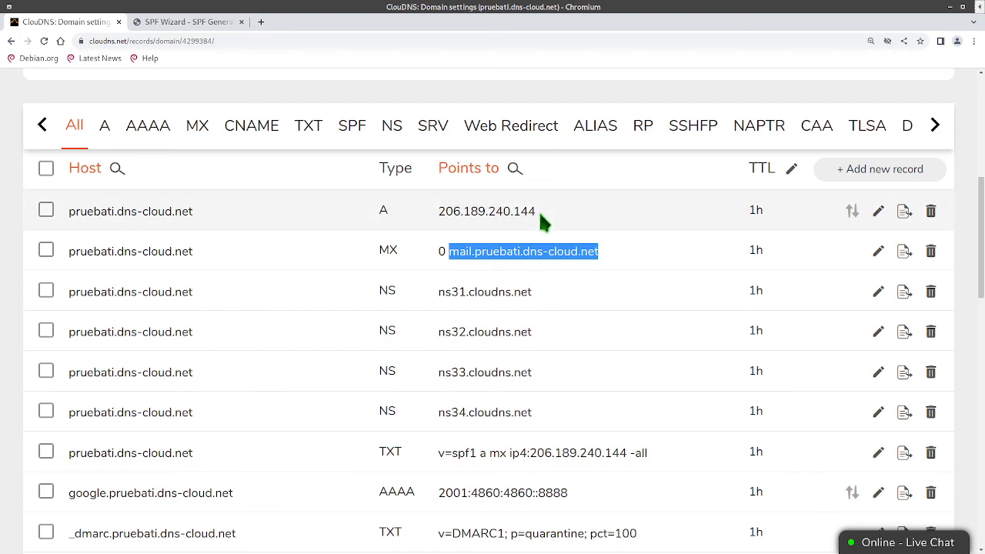
{"action": "left_click_drag", "start_coordinate": [541, 220], "coordinate": [439, 218]}
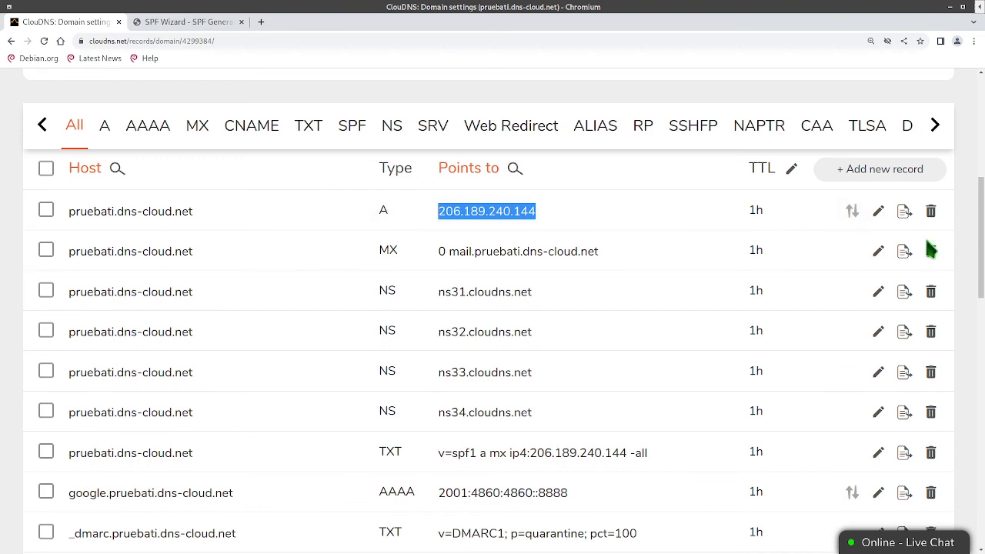
Start a new CNAME record with host mail.
{"action": "left_click", "coordinate": [829, 169]}
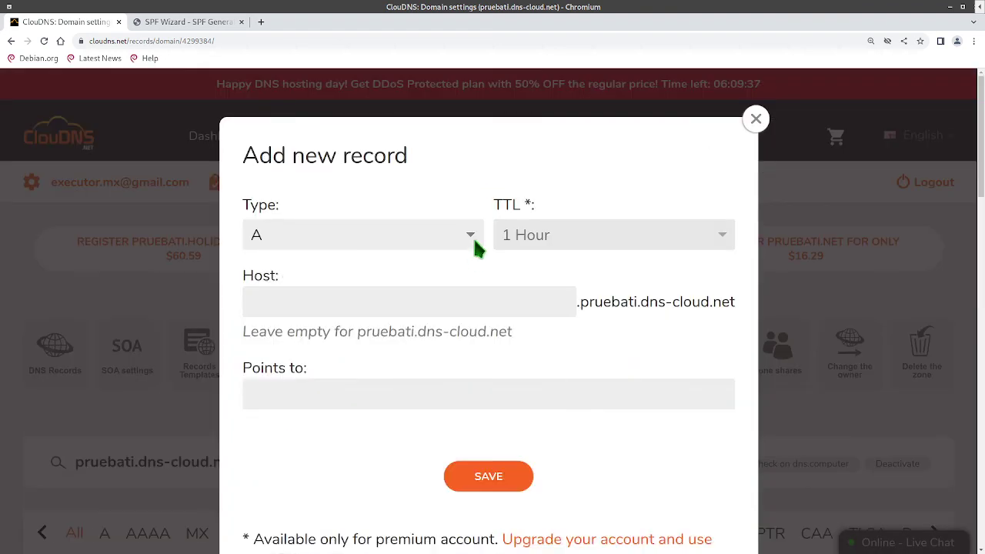
{"action": "left_click", "coordinate": [372, 301]}
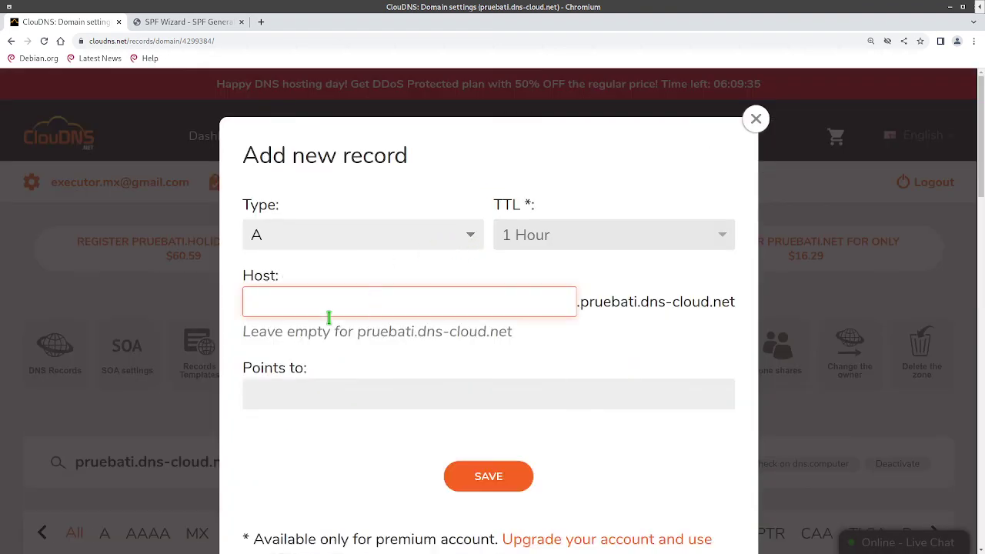
{"action": "left_click", "coordinate": [370, 236]}
{"action": "left_click", "coordinate": [377, 321]}
{"action": "left_click", "coordinate": [404, 299]}
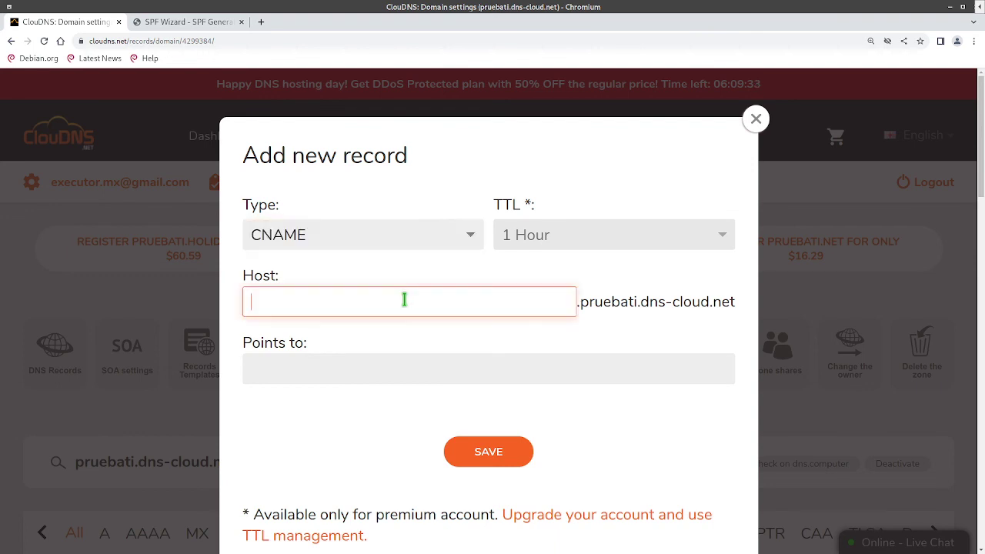
{"action": "type", "text": "mail"}
Point the mail CNAME to pruebati.dns-cloud.net and save it.
{"action": "left_click", "coordinate": [464, 372]}
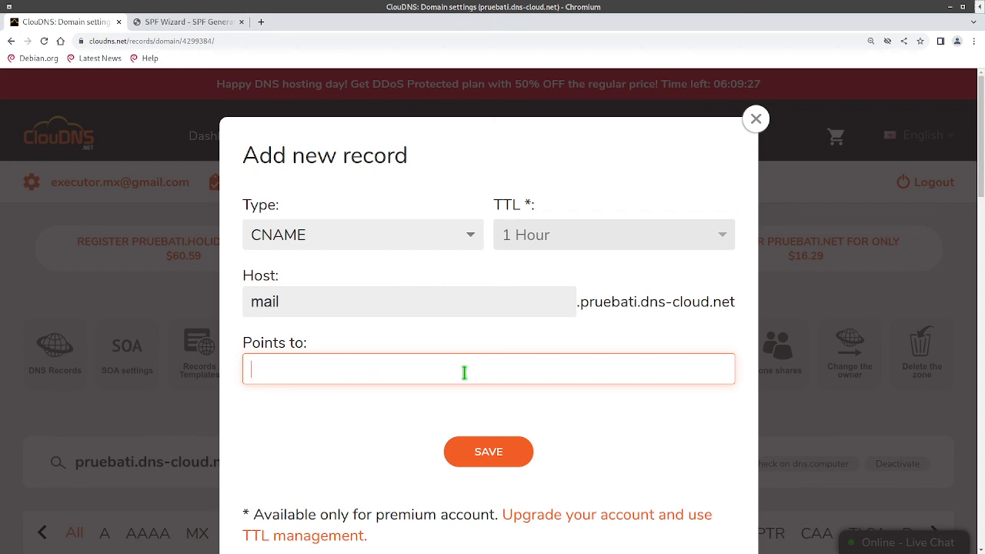
{"action": "left_click_drag", "start_coordinate": [578, 301], "coordinate": [733, 302]}
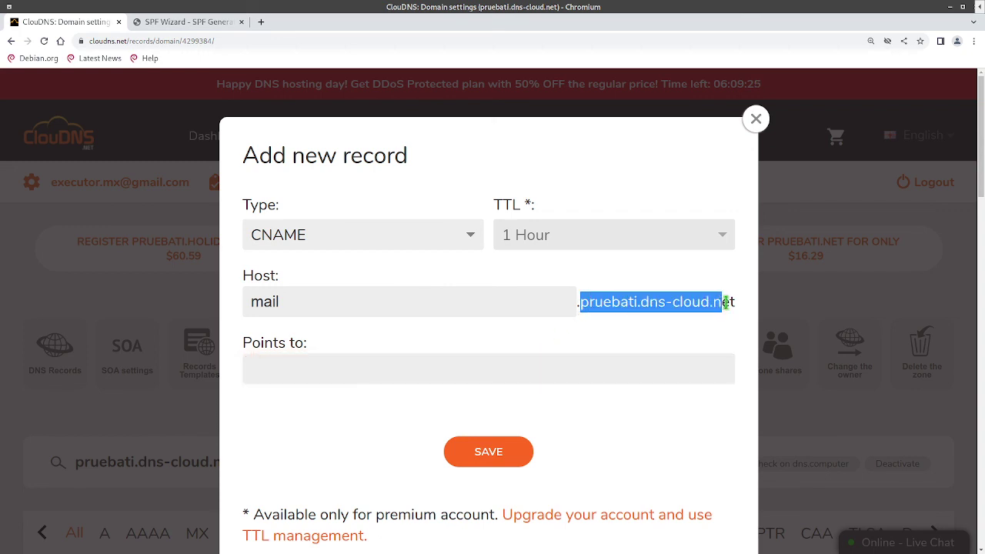
{"action": "key", "text": "ctrl+c"}
{"action": "left_click", "coordinate": [403, 369]}
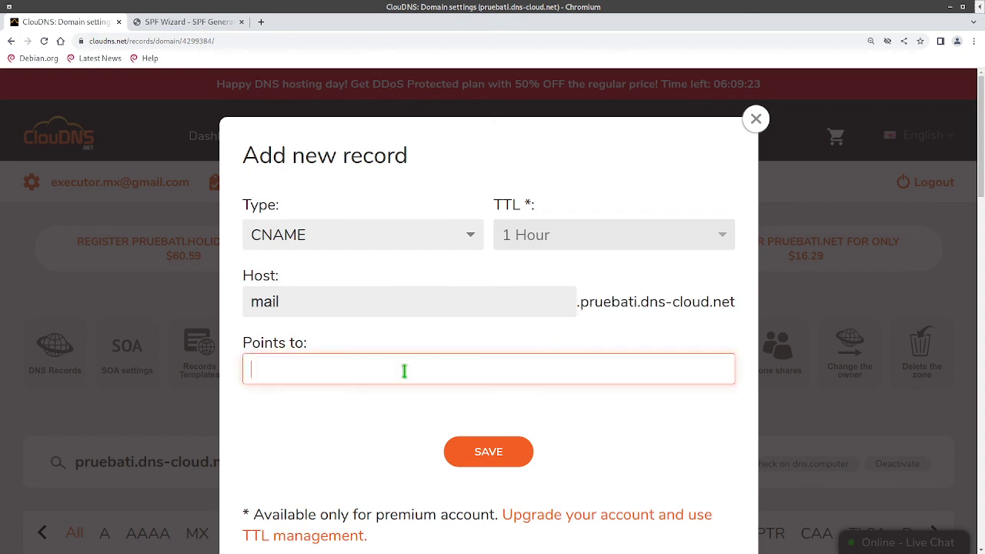
{"action": "key", "text": "ctrl+v"}
{"action": "left_click", "coordinate": [465, 447]}
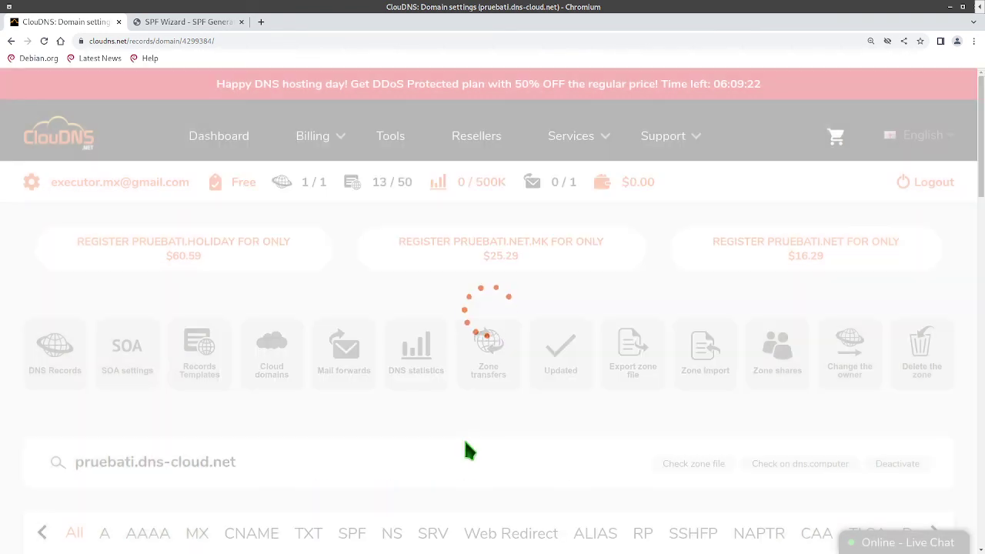
{"action": "scroll", "coordinate": [444, 420], "scroll_direction": "down", "scroll_amount": 3}
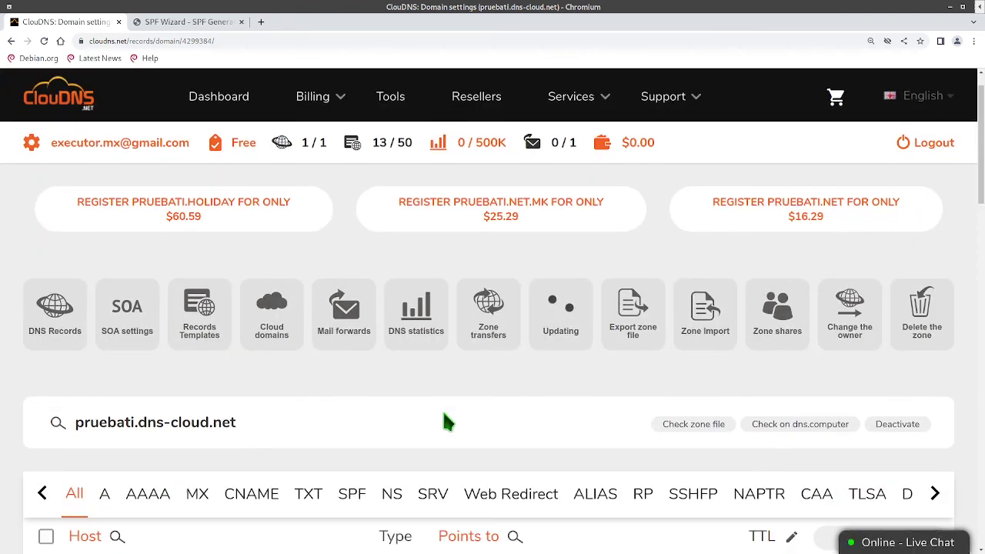
{"action": "scroll", "coordinate": [444, 422], "scroll_direction": "down", "scroll_amount": 3}
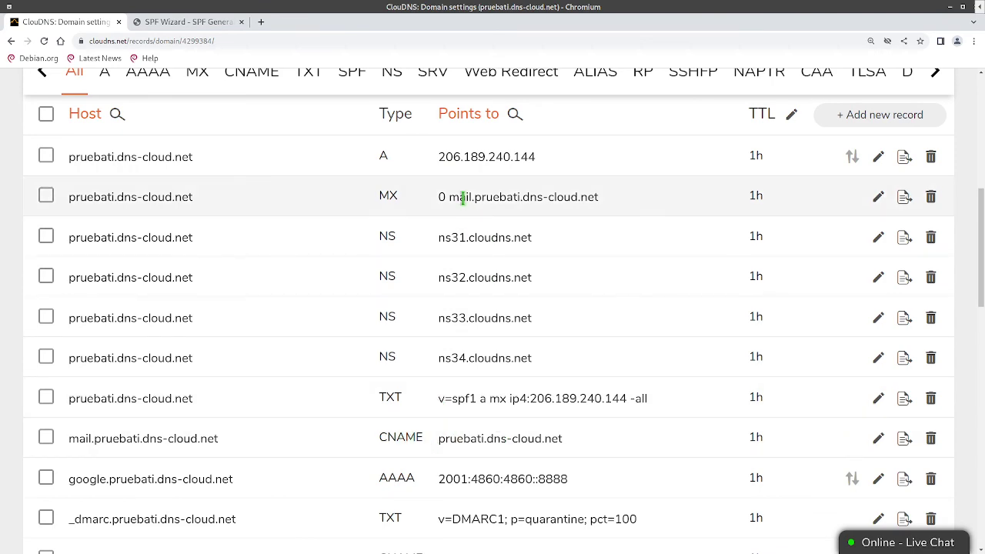
{"action": "left_click_drag", "start_coordinate": [367, 198], "coordinate": [536, 199]}
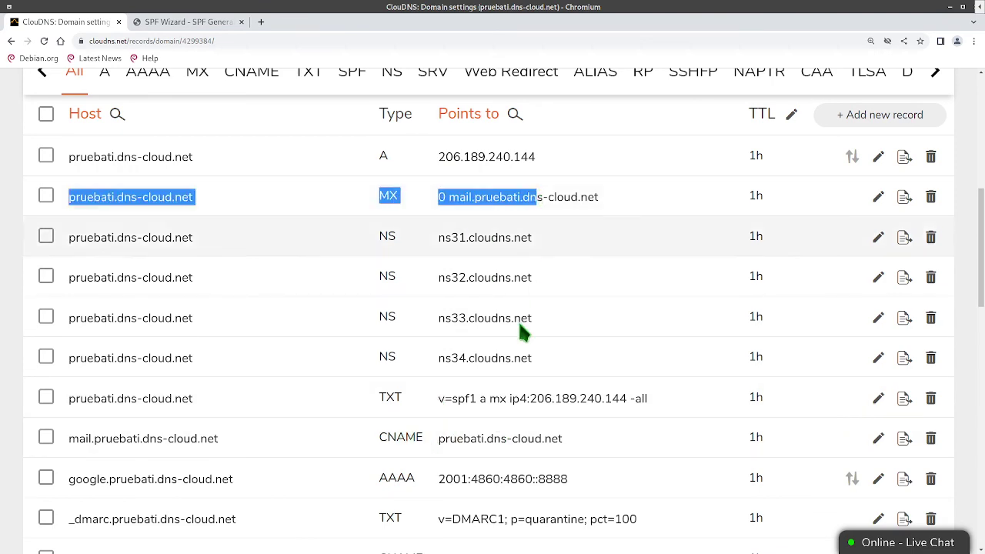
{"action": "scroll", "coordinate": [550, 330], "scroll_direction": "down", "scroll_amount": 1}
{"action": "left_click_drag", "start_coordinate": [385, 315], "coordinate": [479, 316]}
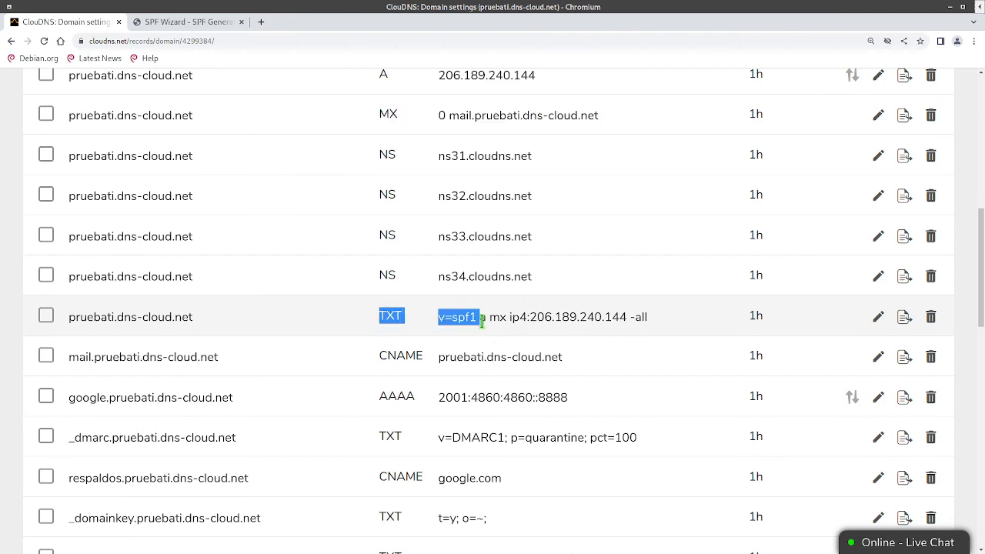
{"action": "scroll", "coordinate": [476, 336], "scroll_direction": "down", "scroll_amount": 2}
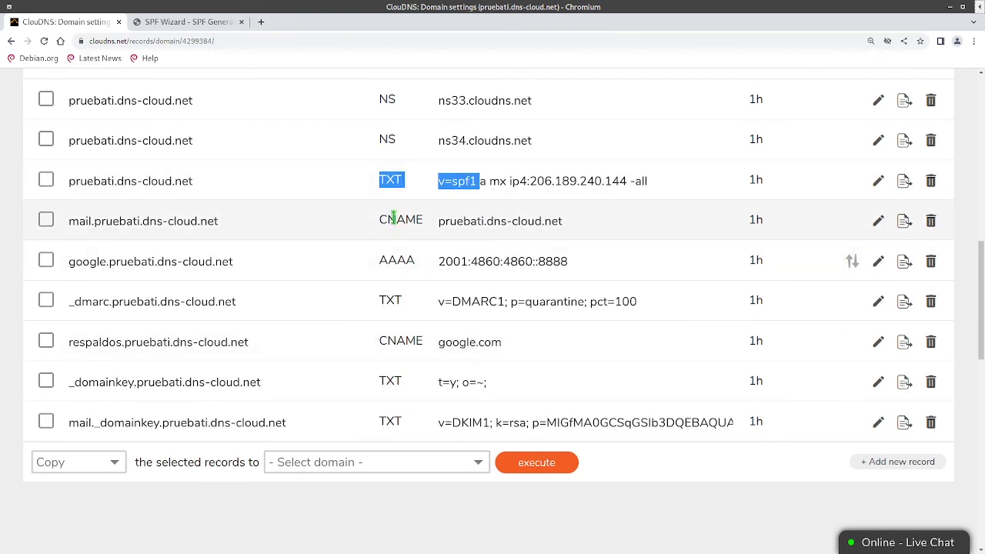
{"action": "left_click_drag", "start_coordinate": [385, 294], "coordinate": [590, 302]}
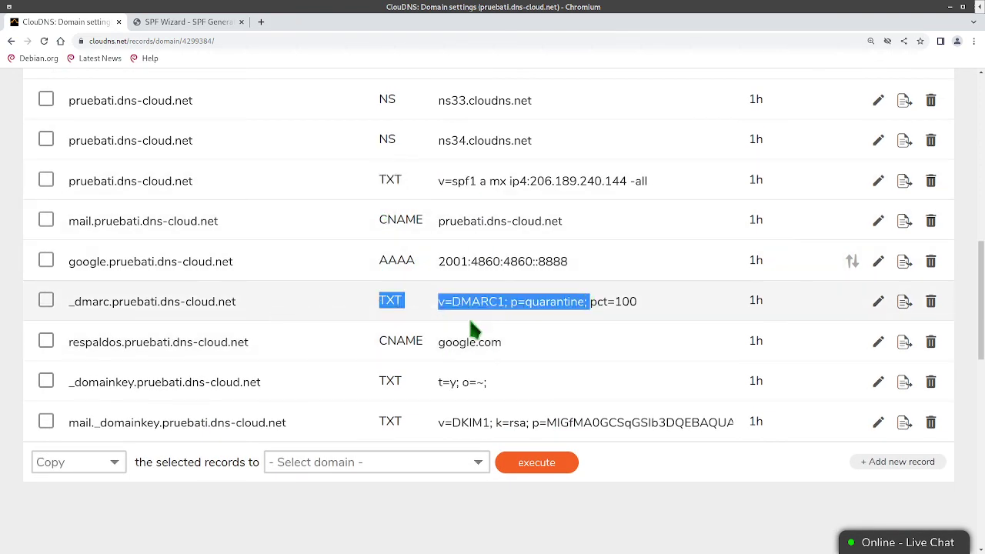
{"action": "left_click_drag", "start_coordinate": [380, 379], "coordinate": [523, 402]}
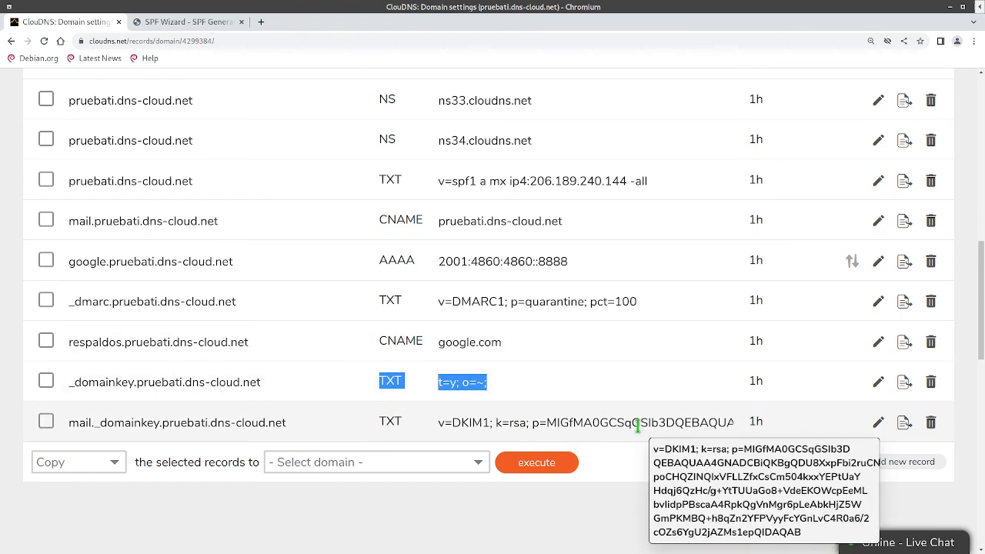
{"action": "left_click_drag", "start_coordinate": [640, 422], "coordinate": [356, 426]}
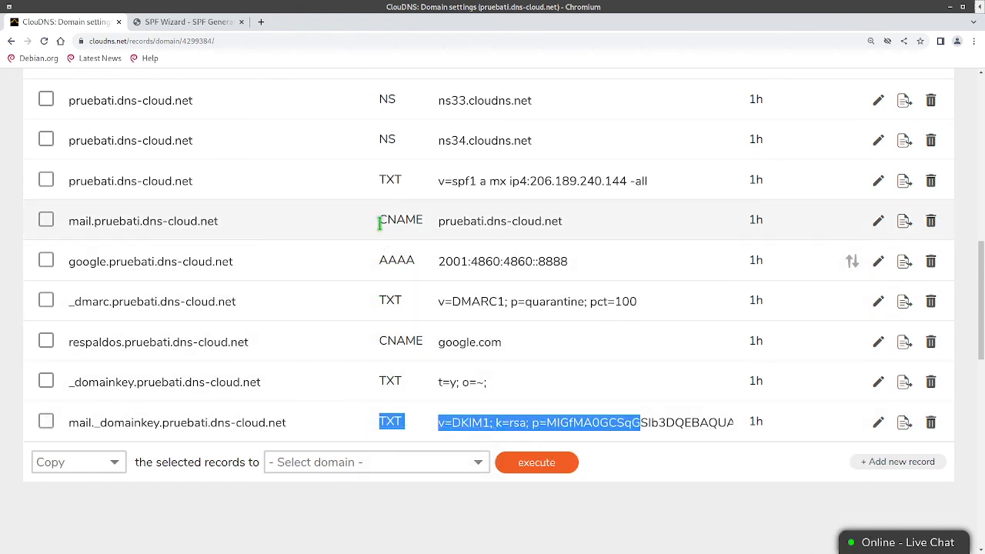
{"action": "double_click", "coordinate": [381, 221]}
{"action": "left_click_drag", "start_coordinate": [486, 217], "coordinate": [543, 219]}
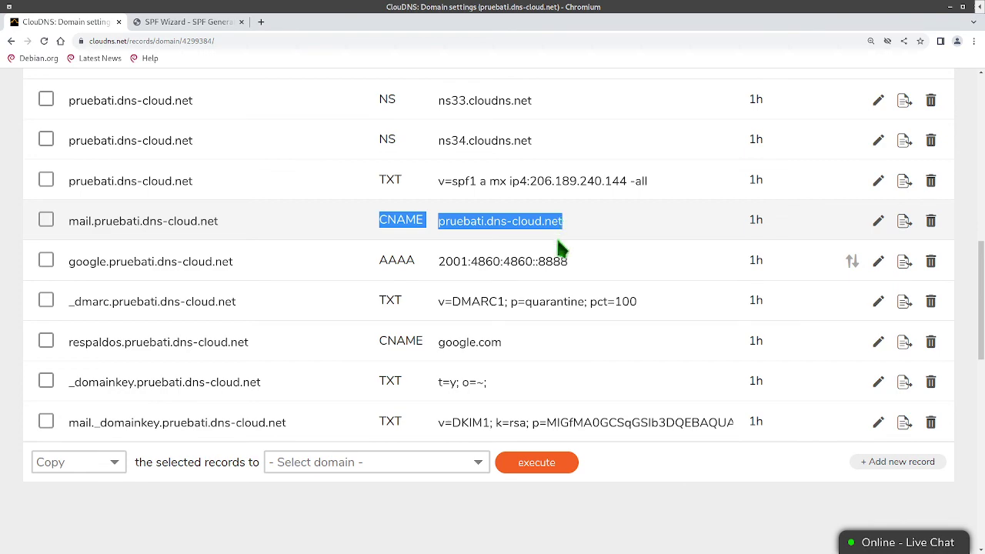
{"action": "scroll", "coordinate": [561, 341], "scroll_direction": "up", "scroll_amount": 3}
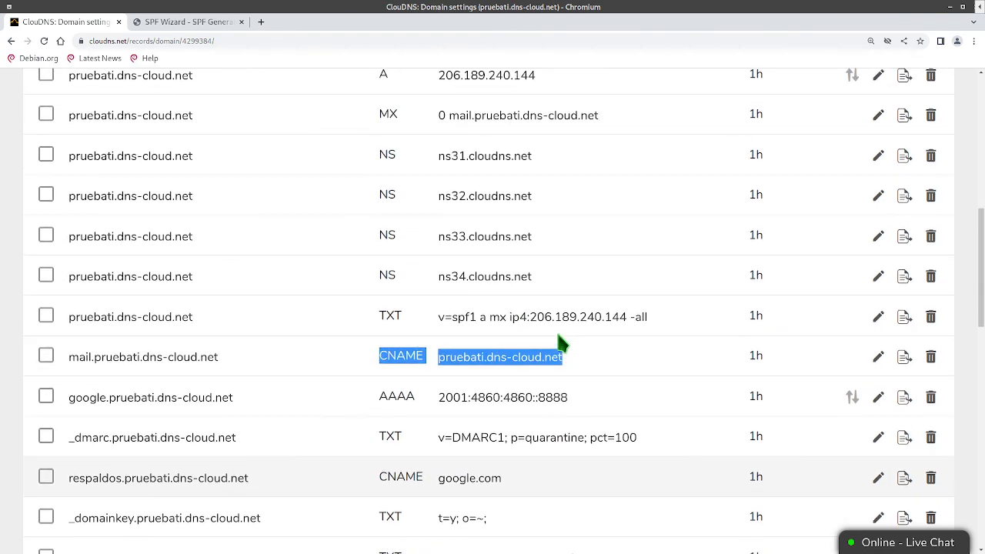
{"action": "scroll", "coordinate": [561, 344], "scroll_direction": "up", "scroll_amount": 1}
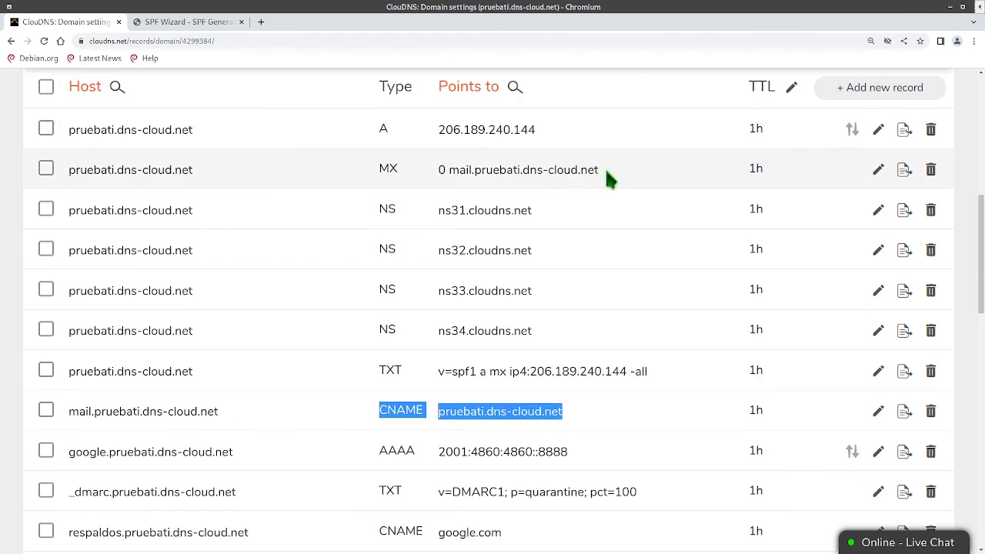
{"action": "left_click_drag", "start_coordinate": [602, 171], "coordinate": [449, 166]}
{"action": "left_click_drag", "start_coordinate": [66, 413], "coordinate": [602, 408]}
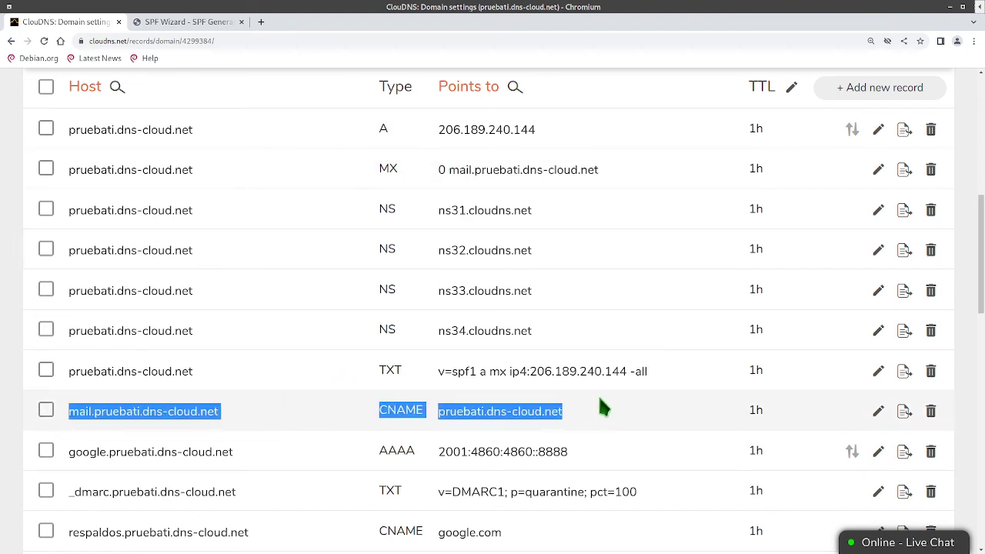